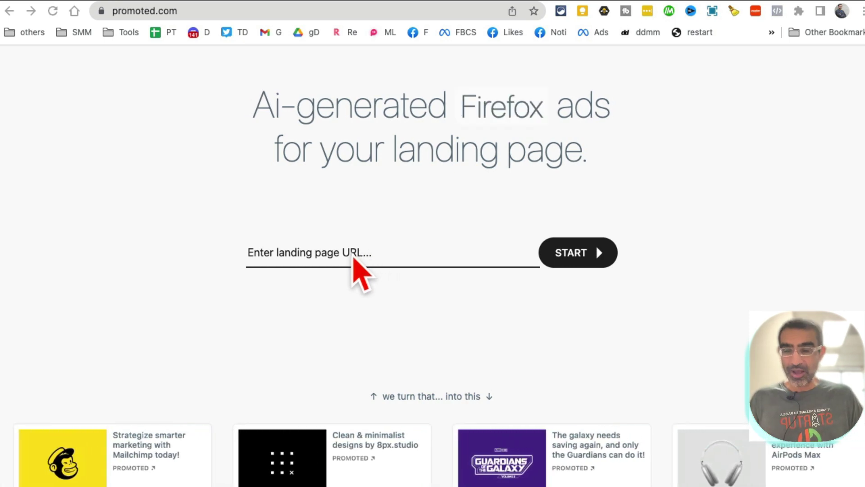
- Look over the Promoted homepage and highlight the paragraph describing what Promoted does
key(super+l)
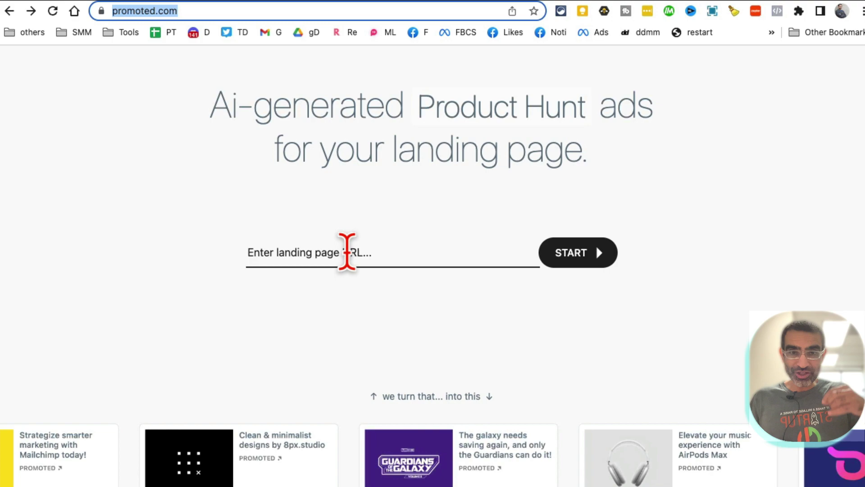
scroll(476, 290, down, 10)
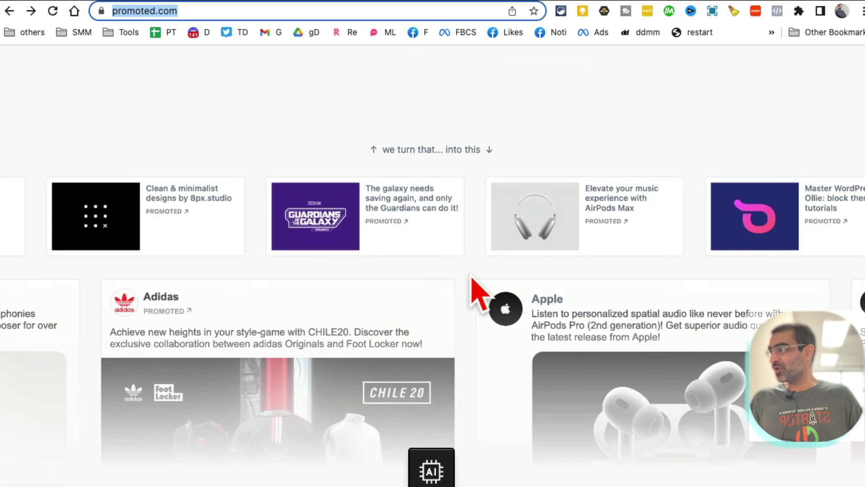
scroll(489, 299, down, 12)
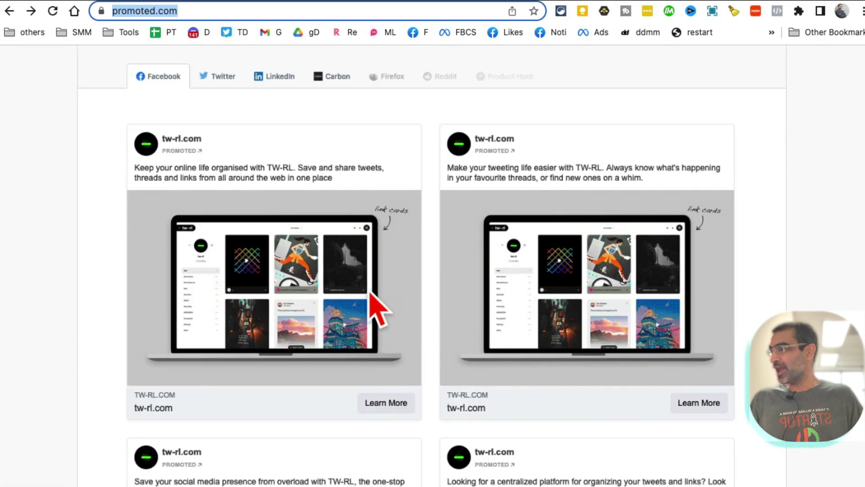
scroll(685, 309, down, 3)
scroll(620, 320, up, 10)
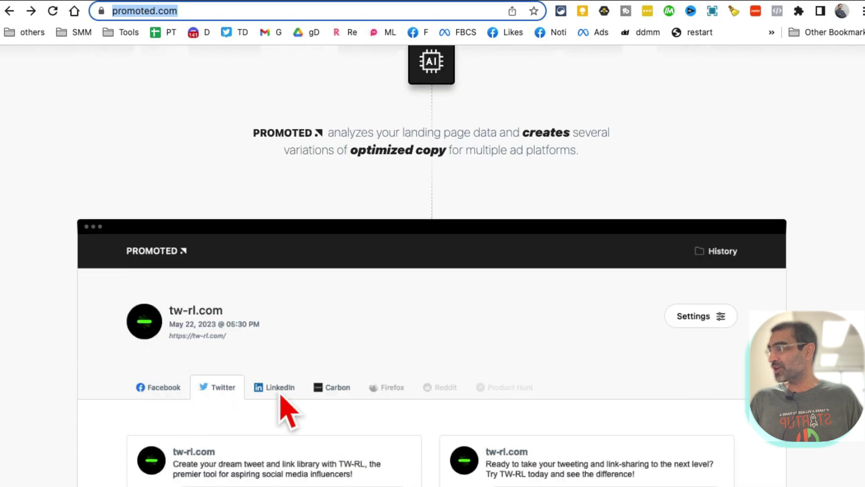
scroll(392, 356, up, 1)
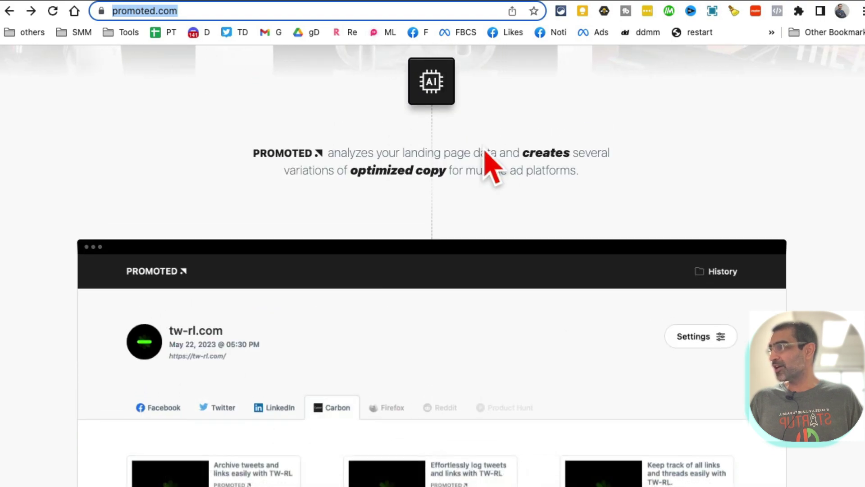
triple_click(485, 155)
- Copy the RA-Lock Facilities Lock Solutions URL and go back to Promoted
key(ctrl+Tab)
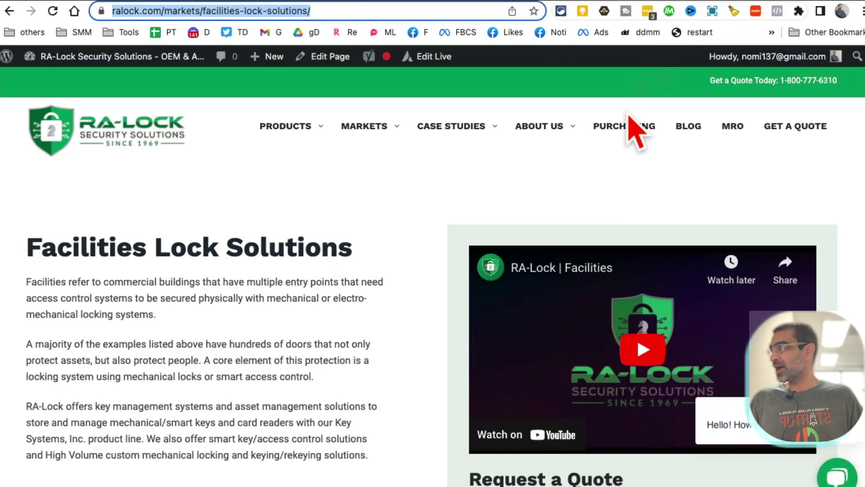
click(331, 14)
click(332, 14)
key(super+a)
key(ctrl+c)
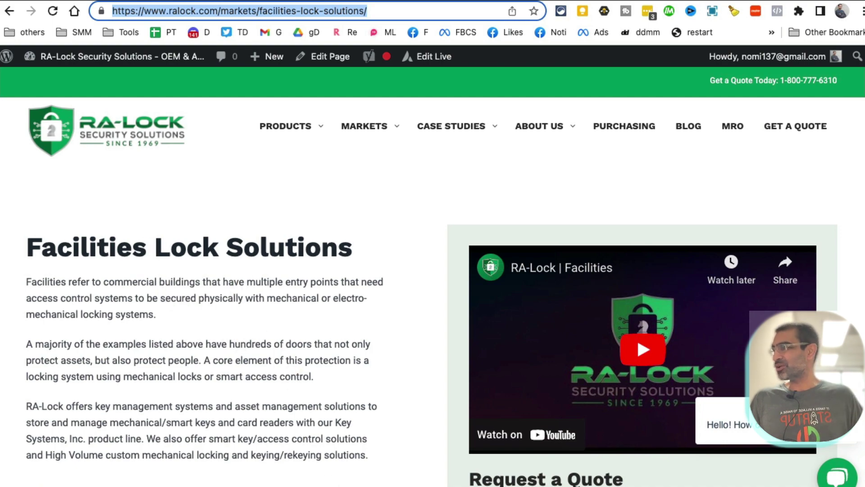
scroll(352, 344, down, 20)
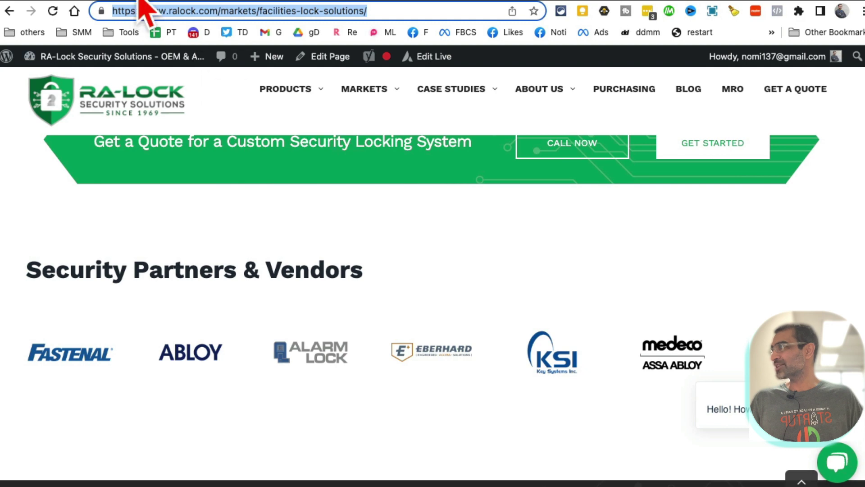
click(9, 11)
- Paste the RA-Lock Facilities page URL as the landing page and start ad generation
scroll(460, 344, up, 15)
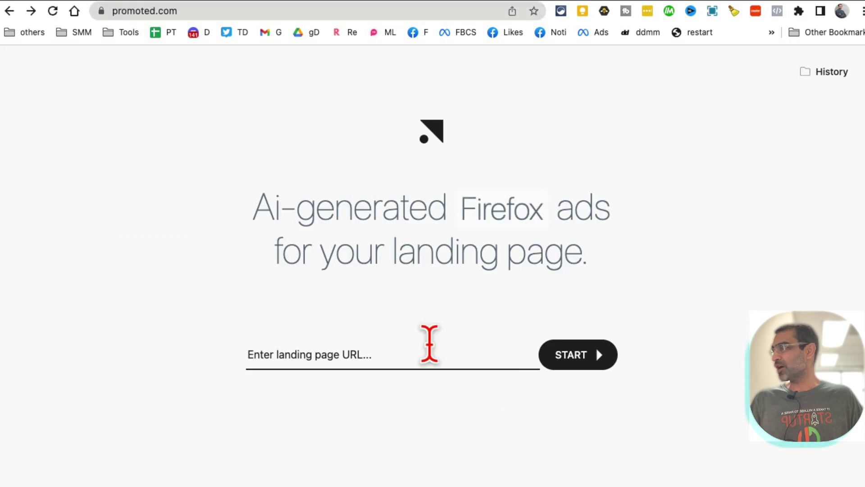
key(ctrl+v)
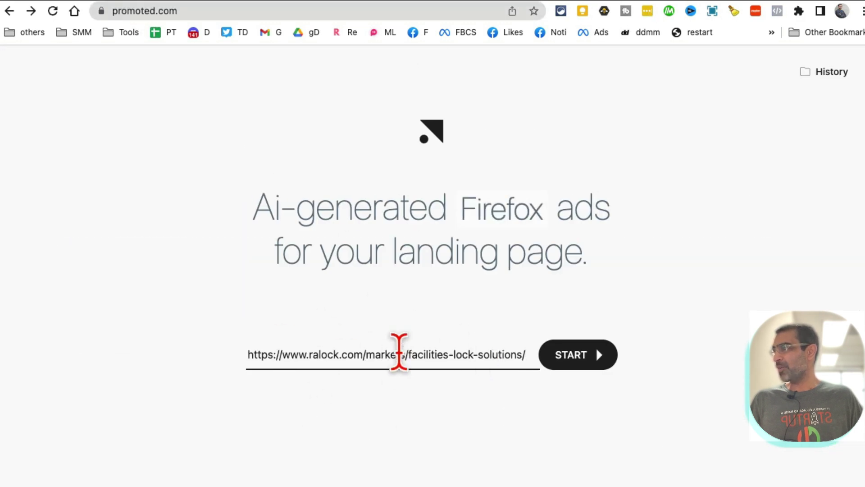
click(581, 356)
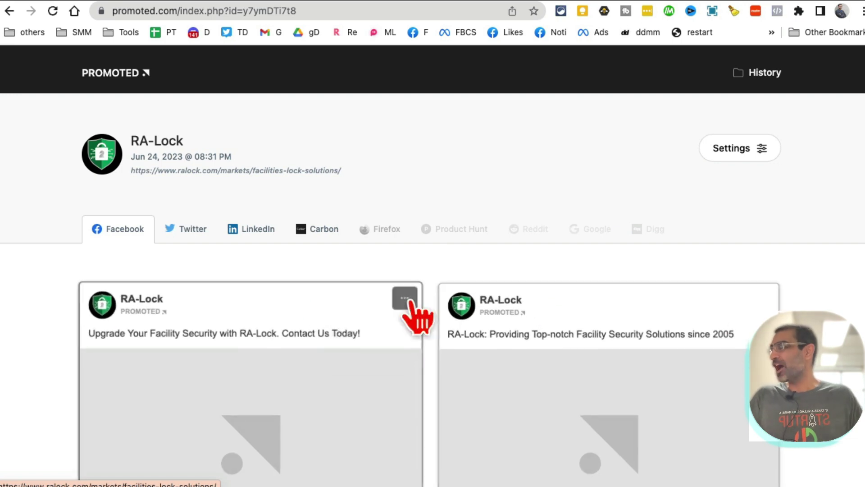
scroll(127, 283, down, 3)
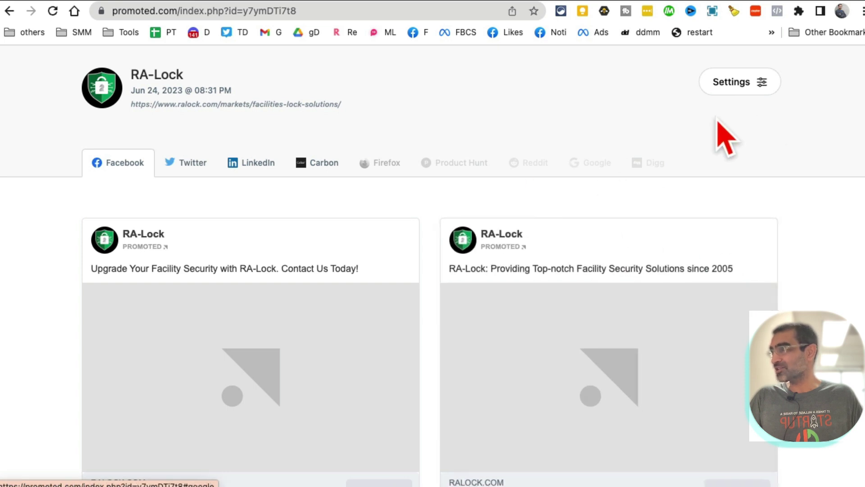
- In RA-Lock settings, add the key-management image from the Desktop and set a bright green brand colour
click(726, 85)
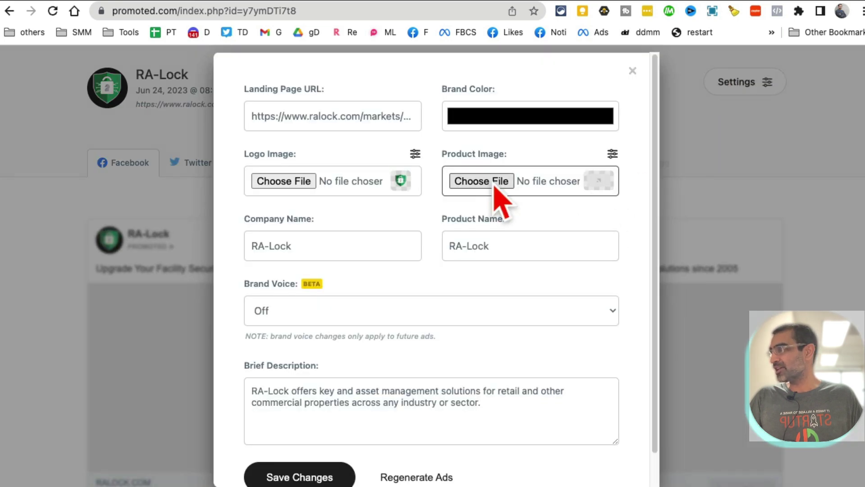
click(495, 185)
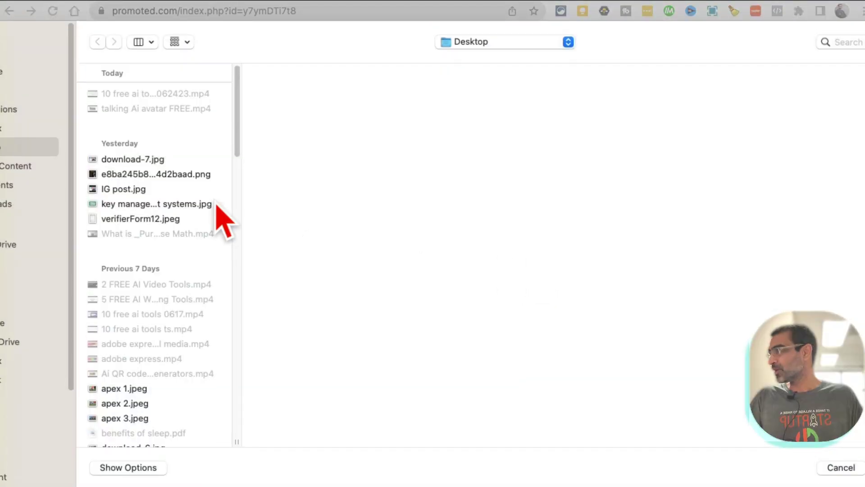
click(184, 203)
key(Return)
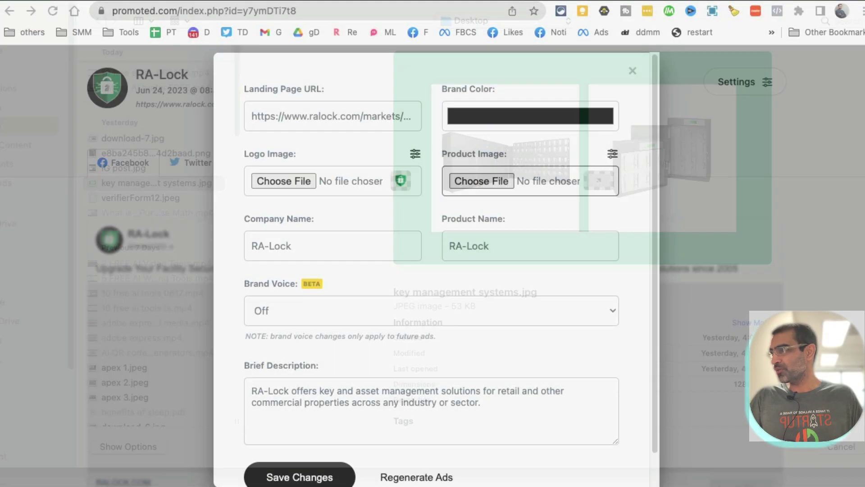
click(519, 123)
click(560, 239)
drag(564, 206, 537, 140)
click(635, 283)
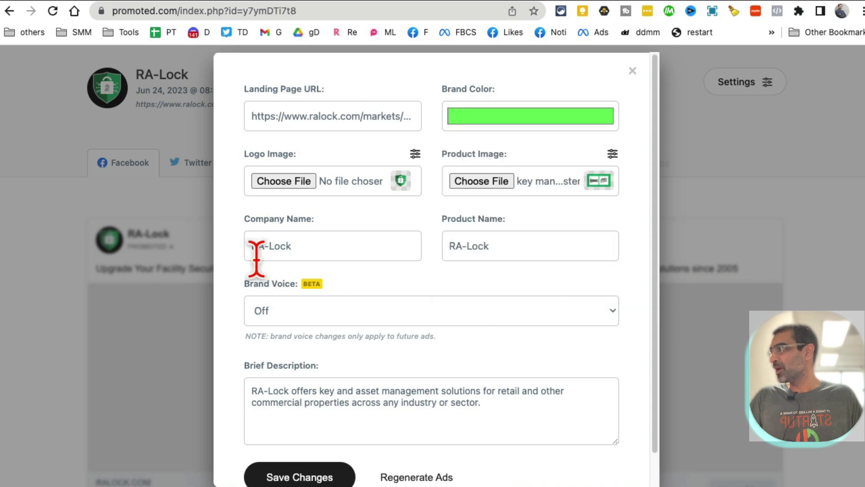
- Leave Brand Voice Off and save the updated brand settings
click(394, 315)
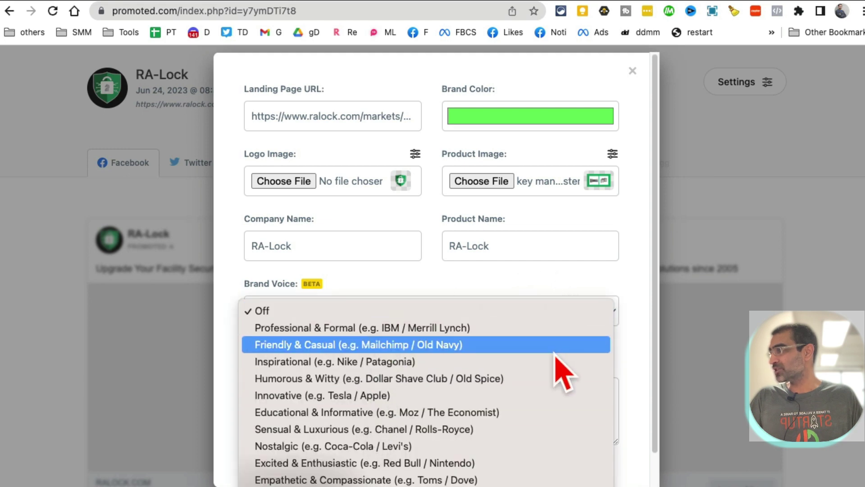
click(518, 284)
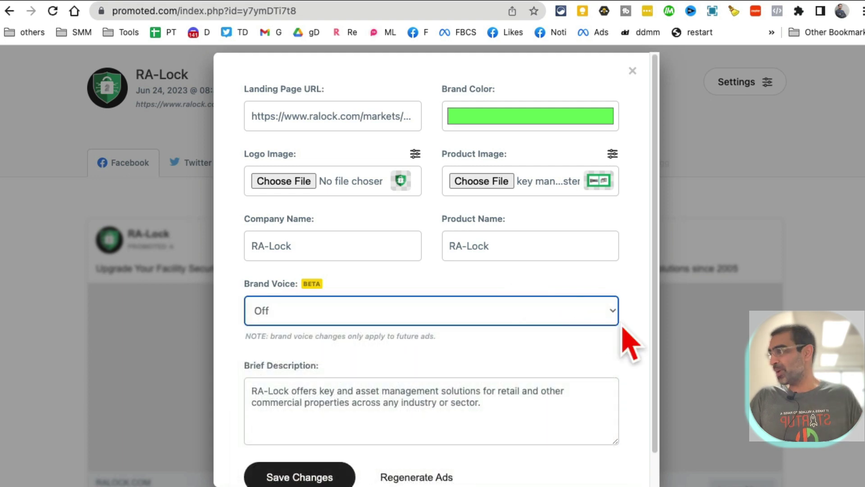
scroll(618, 353, down, 2)
click(392, 381)
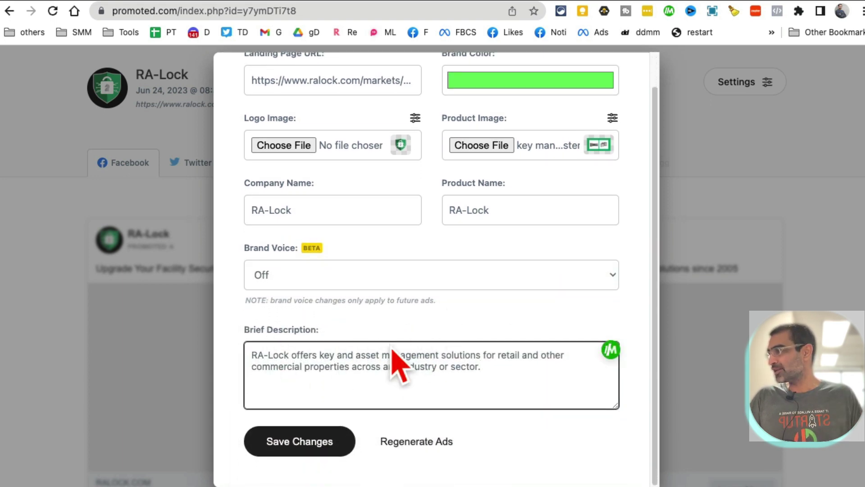
click(344, 450)
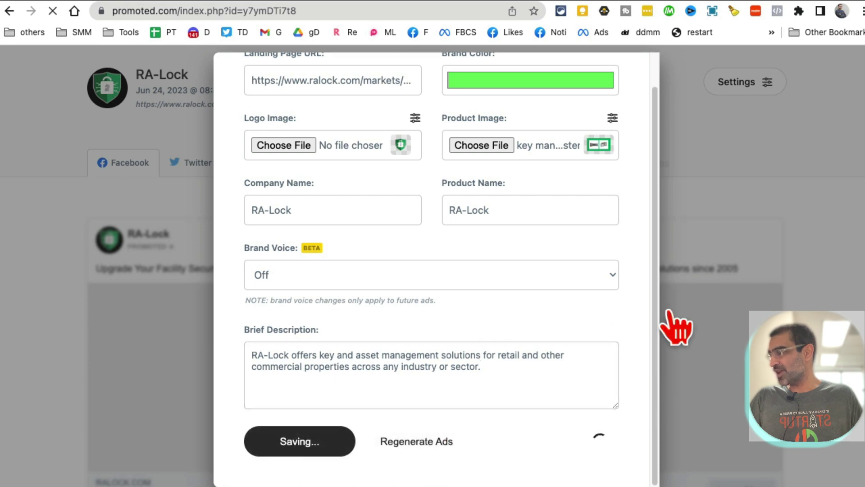
- Browse the Facebook ads, then view the Twitter versions of the RA-Lock ads
scroll(580, 336, down, 8)
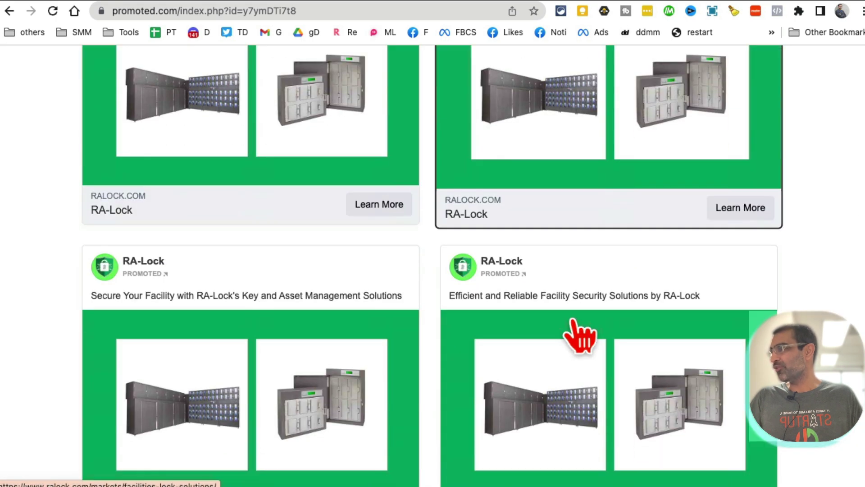
scroll(656, 354, down, 8)
scroll(654, 356, up, 3)
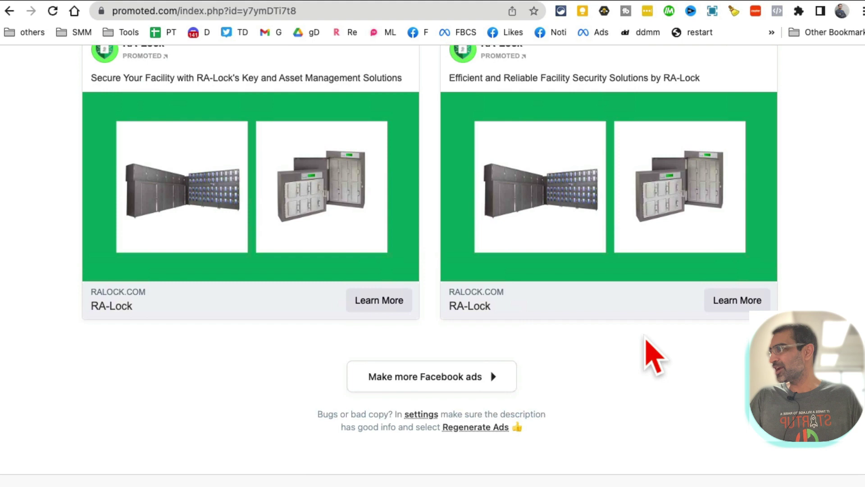
scroll(653, 356, up, 8)
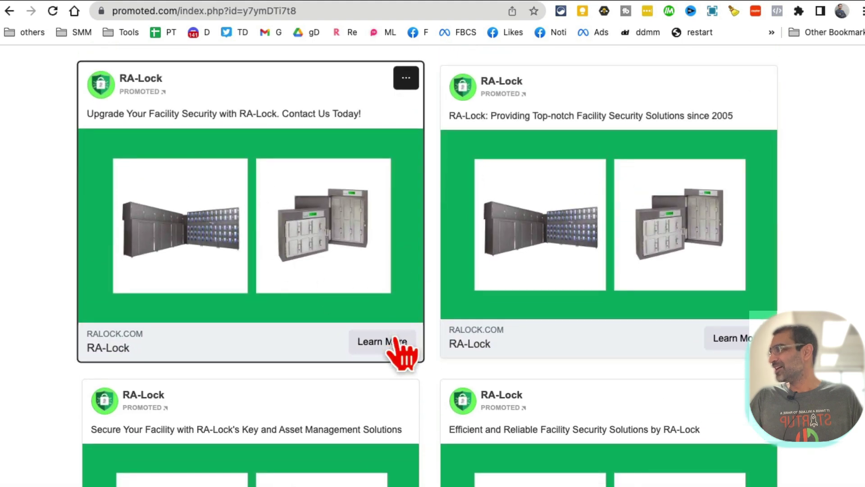
scroll(401, 356, down, 1)
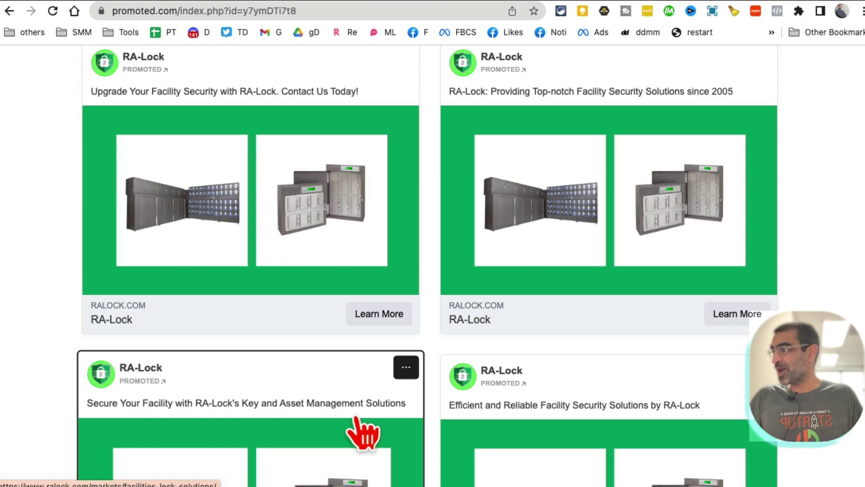
scroll(423, 369, down, 5)
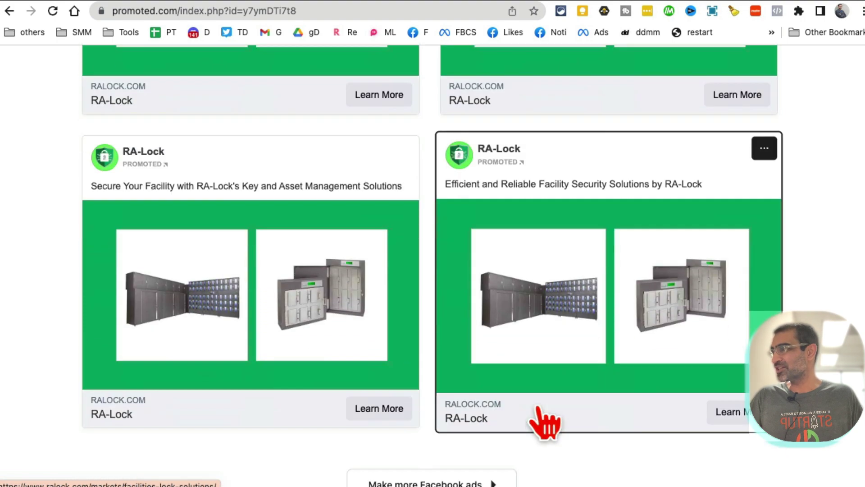
scroll(548, 360, up, 5)
scroll(356, 347, up, 3)
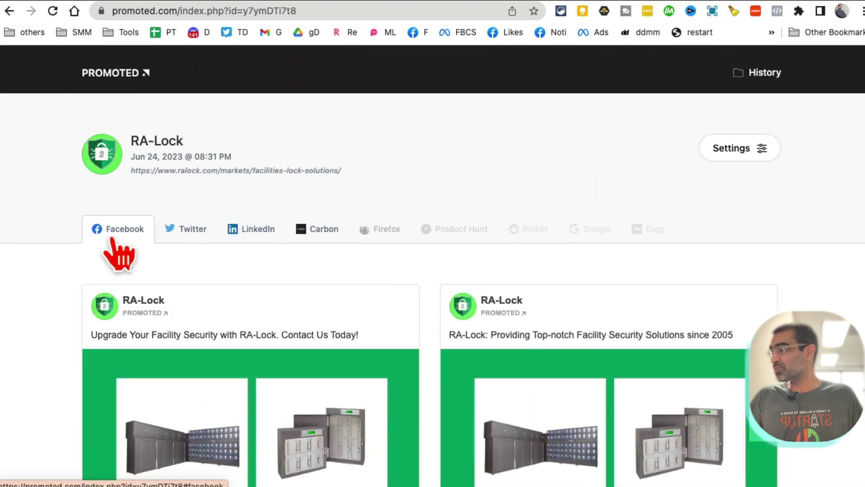
click(180, 237)
scroll(449, 276, down, 4)
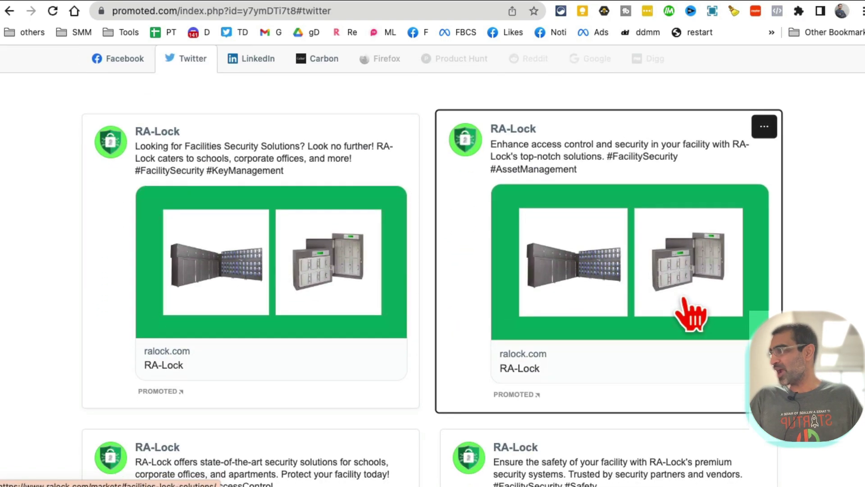
scroll(683, 301, down, 4)
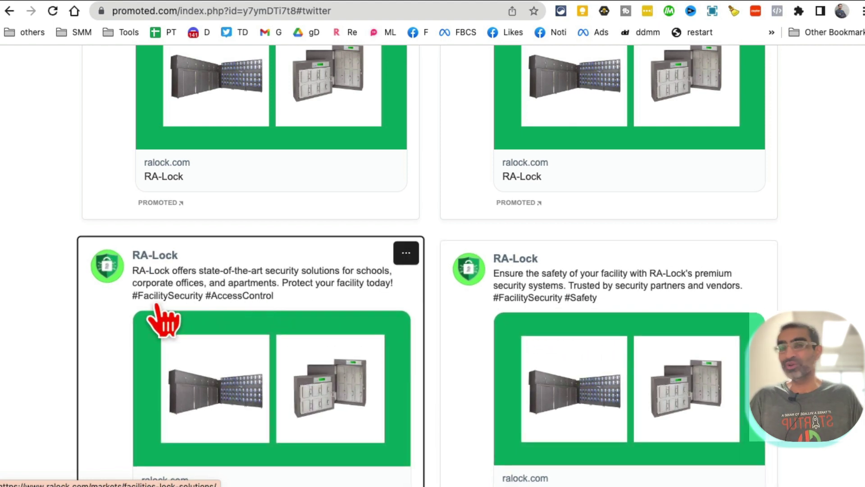
scroll(392, 293, down, 5)
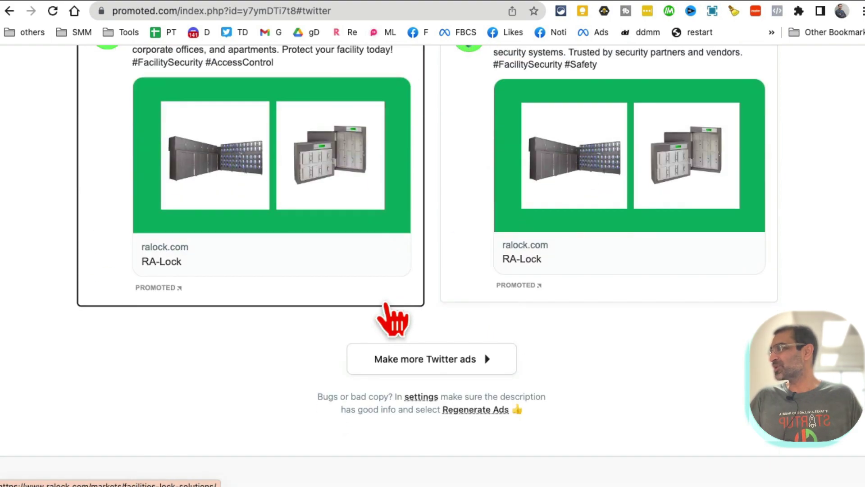
scroll(392, 319, up, 12)
- View the LinkedIn versions of the ads, then return to the Promoted start page
click(264, 228)
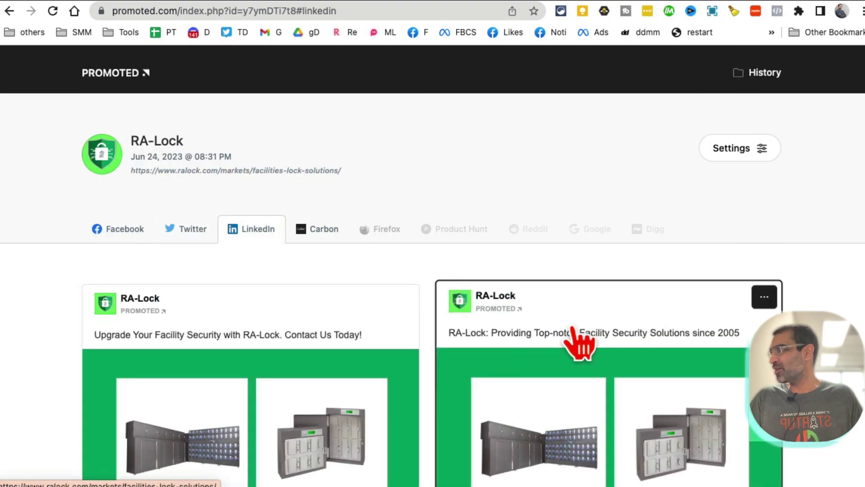
scroll(576, 334, down, 5)
scroll(732, 342, down, 5)
scroll(733, 342, up, 10)
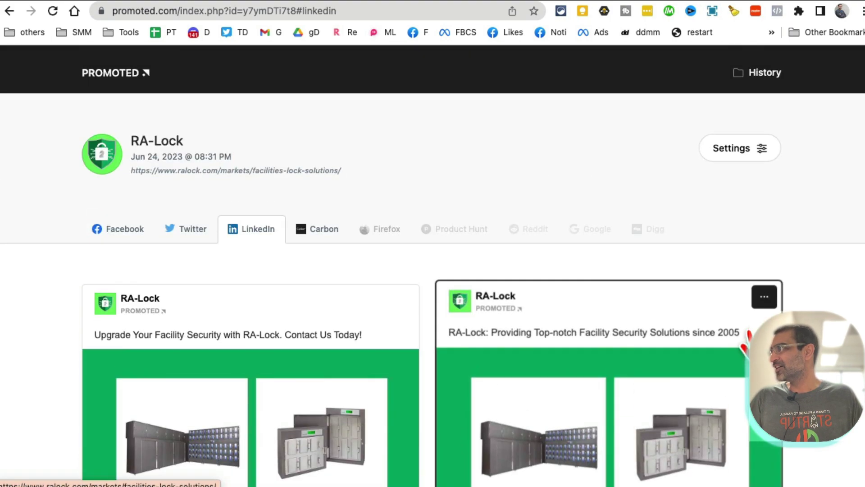
click(109, 72)
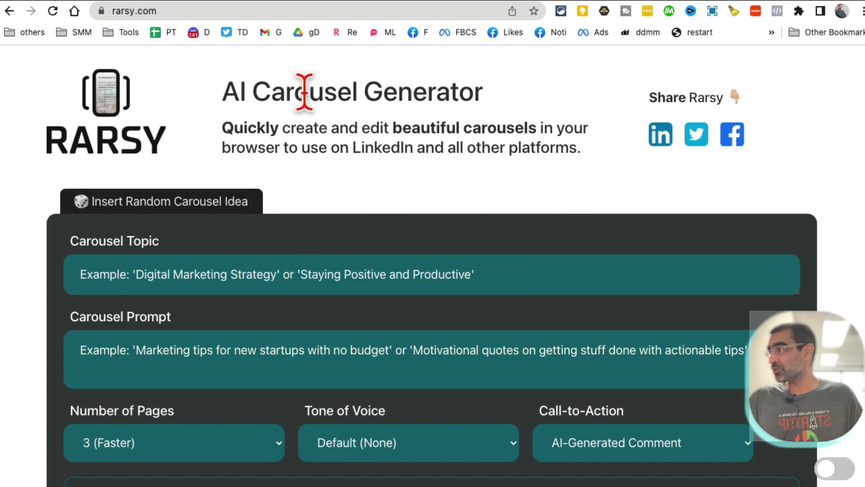
- Enter topic 'self care' and prompt '3 self care tips for more productivity'
drag(304, 92, 512, 115)
triple_click(474, 93)
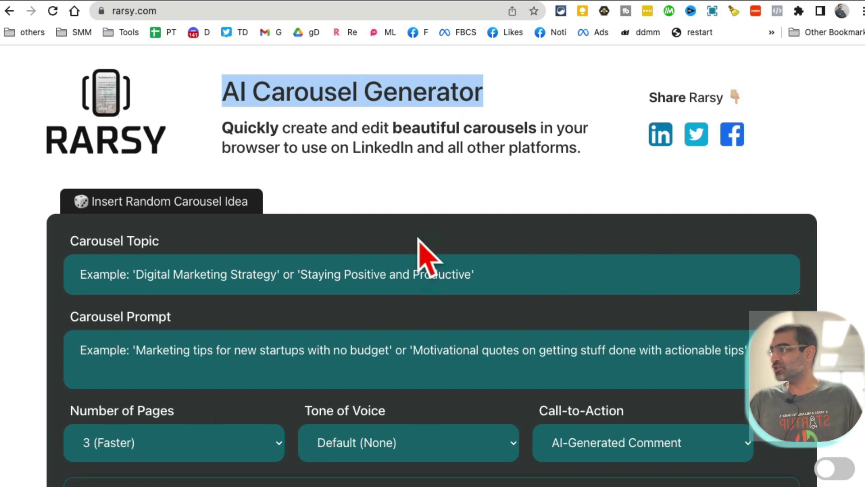
scroll(396, 252, down, 3)
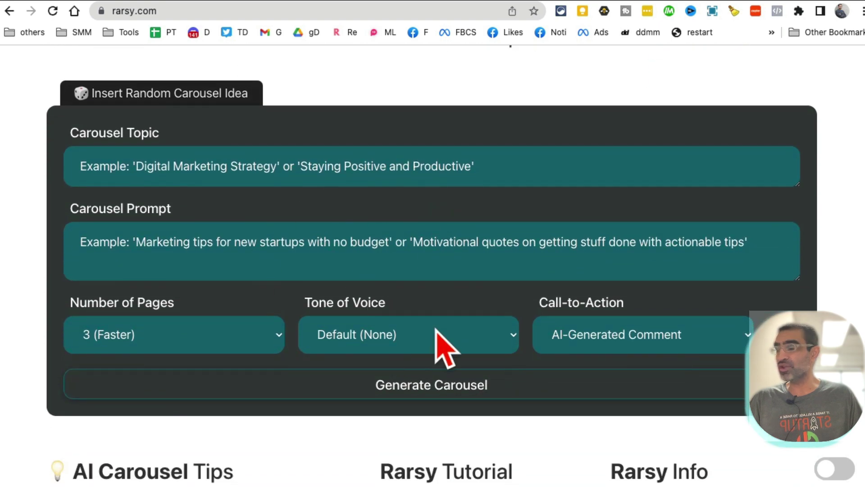
scroll(434, 336, up, 1)
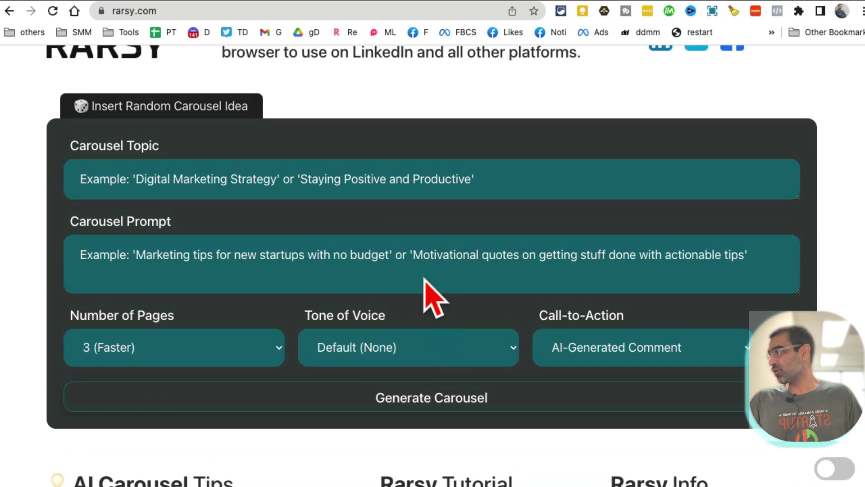
click(155, 184)
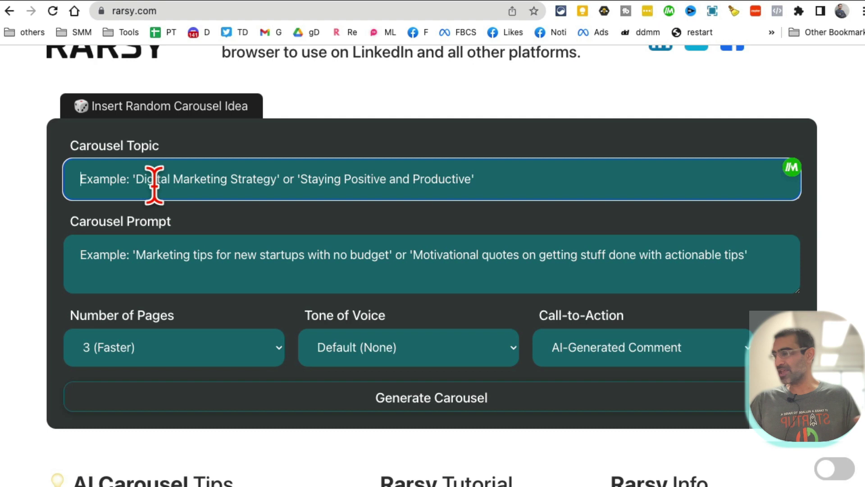
text(self care)
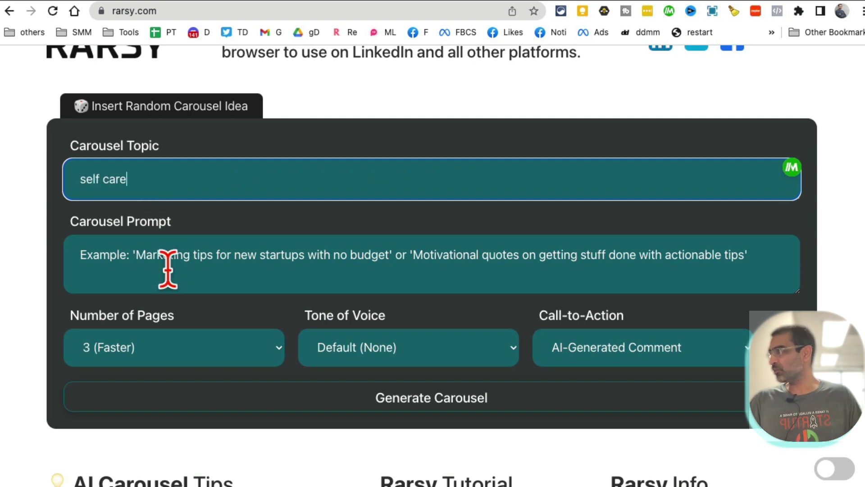
click(190, 267)
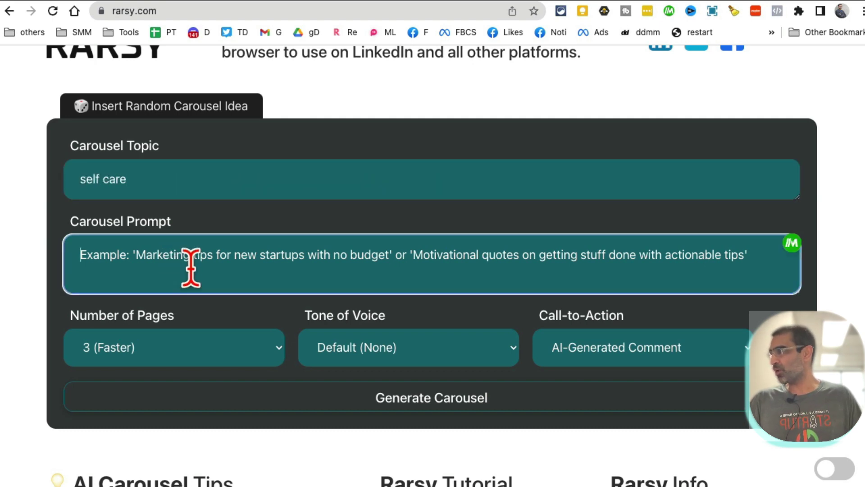
text(3)
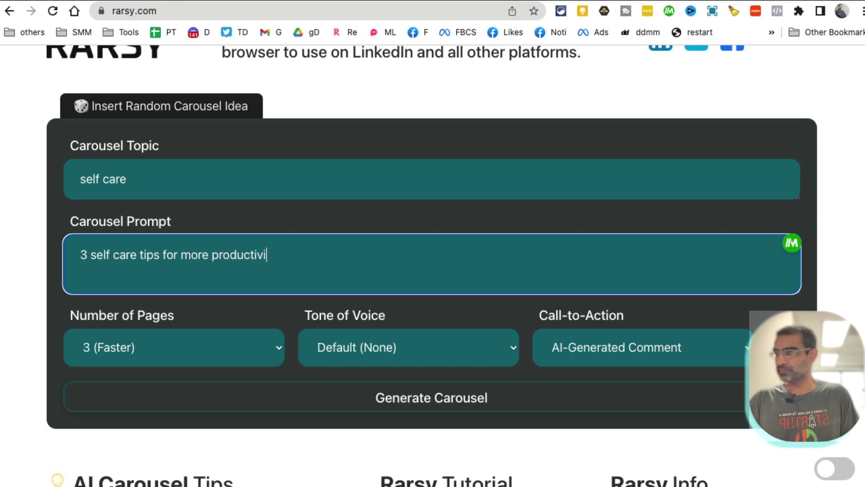
- Keep 3 pages, the default tone of voice and AI-Generated Comment as call-to-action
scroll(149, 270, down, 3)
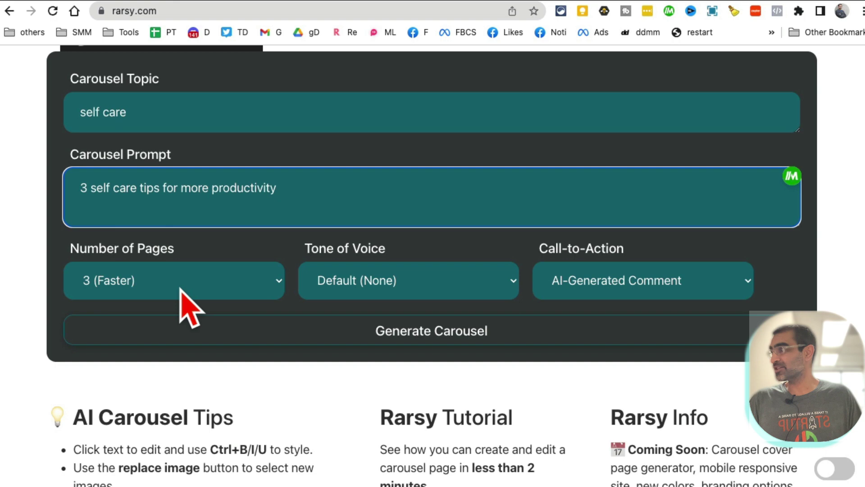
click(180, 290)
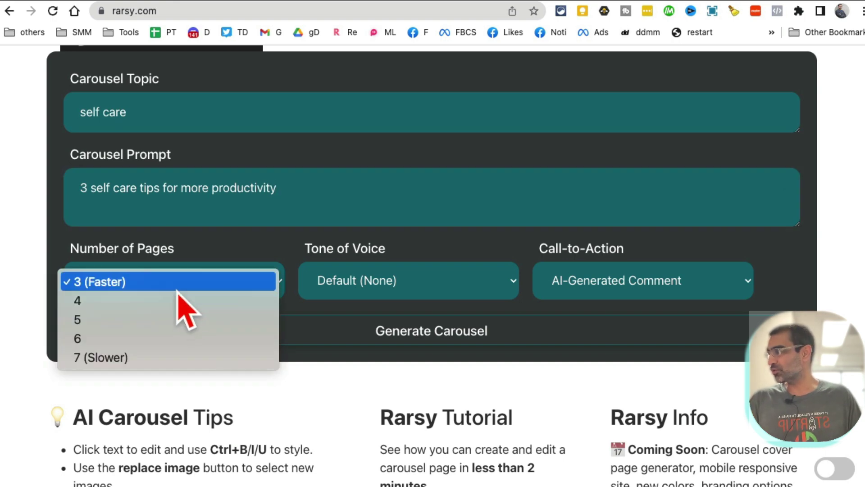
click(180, 287)
click(384, 276)
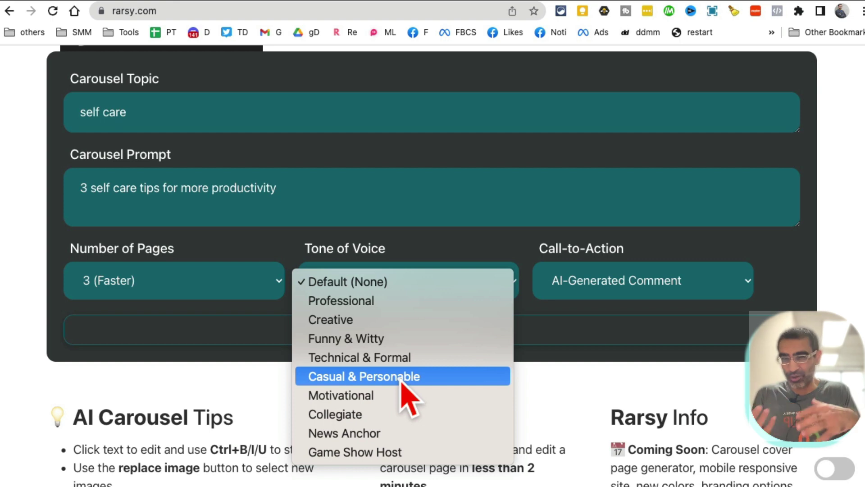
click(231, 374)
click(637, 288)
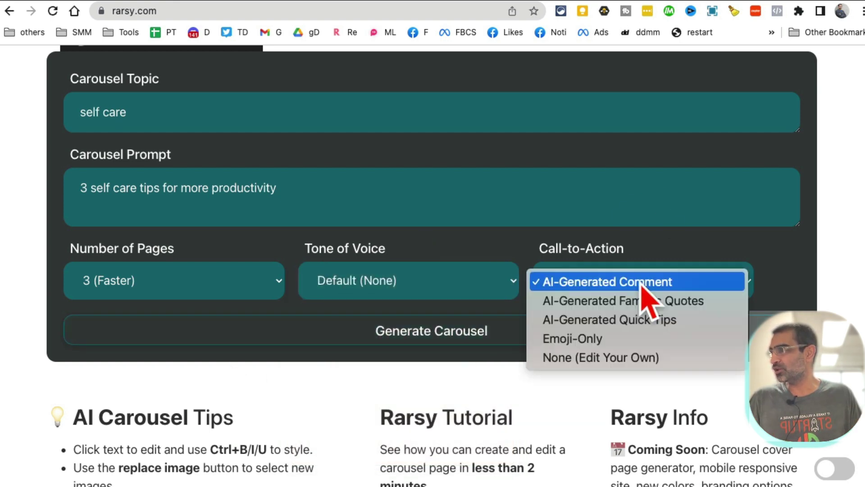
click(607, 273)
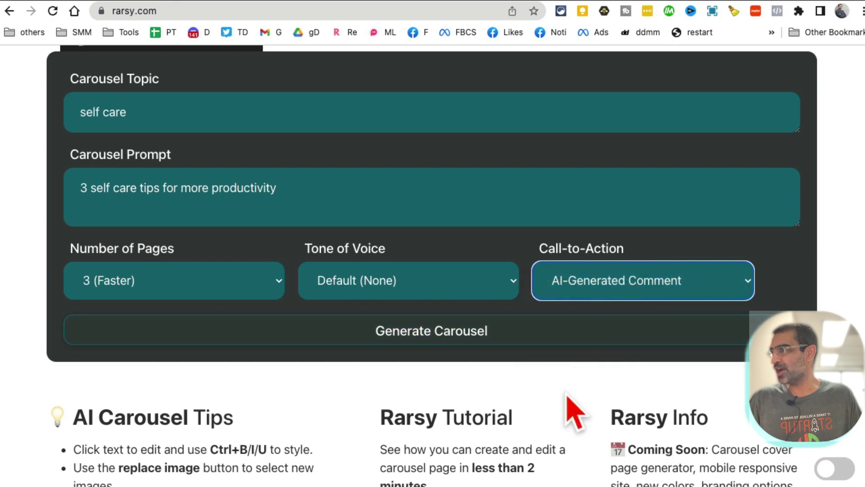
scroll(570, 353, down, 1)
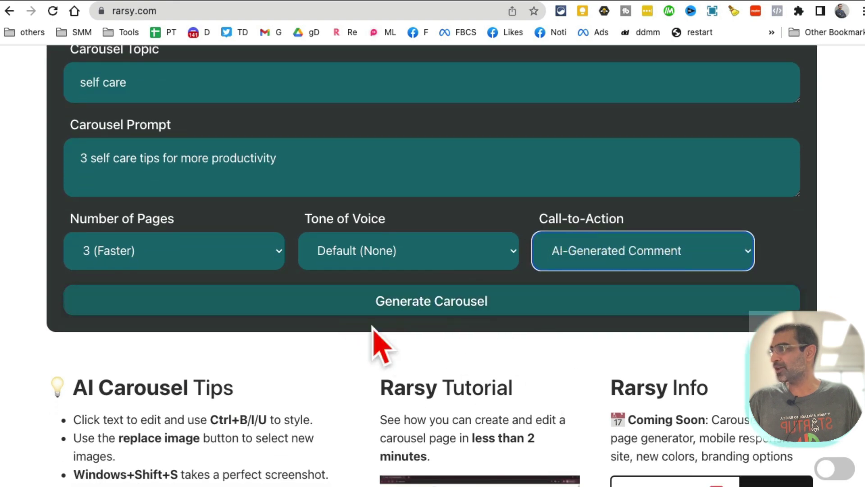
- Generate the carousel and scroll through the new slides
click(436, 310)
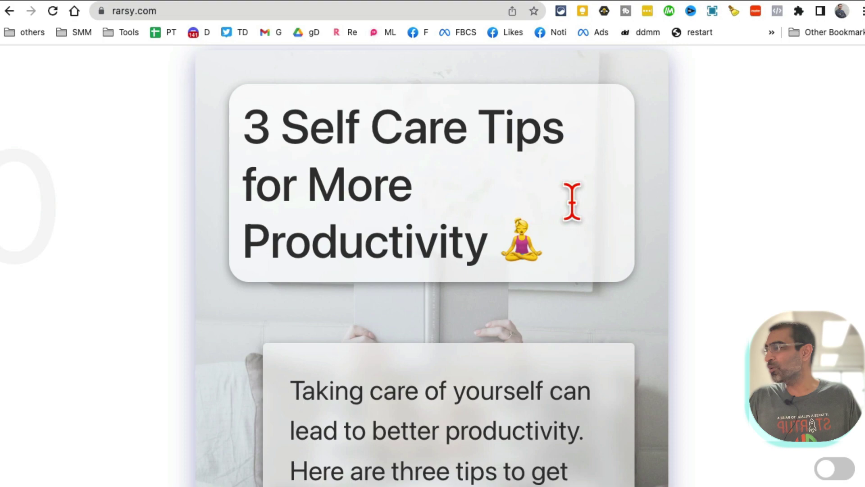
scroll(572, 201, down, 2)
scroll(582, 214, down, 2)
scroll(585, 203, up, 3)
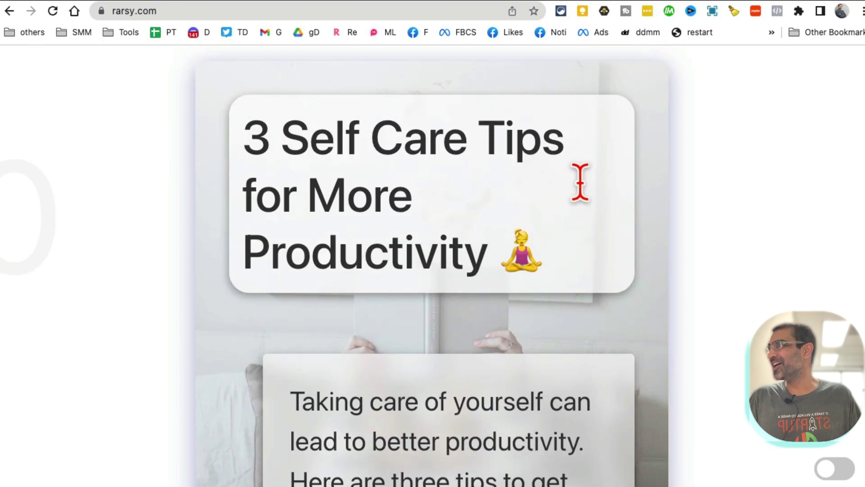
scroll(514, 245, down, 10)
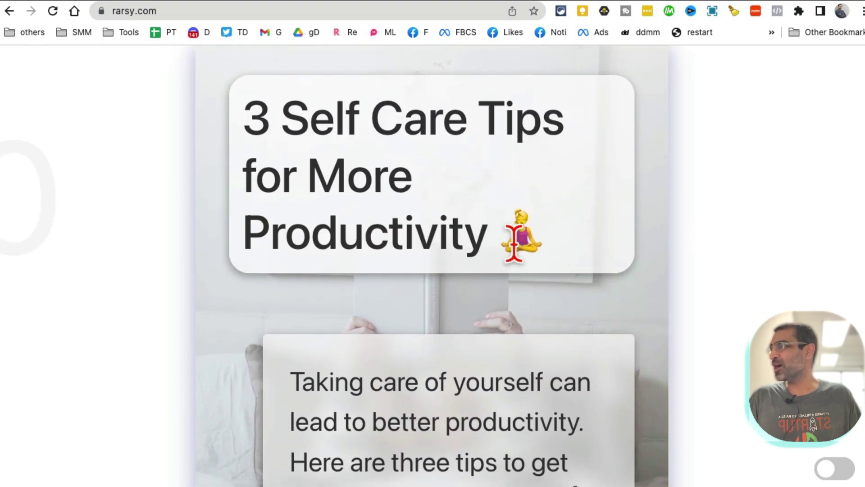
scroll(512, 246, down, 7)
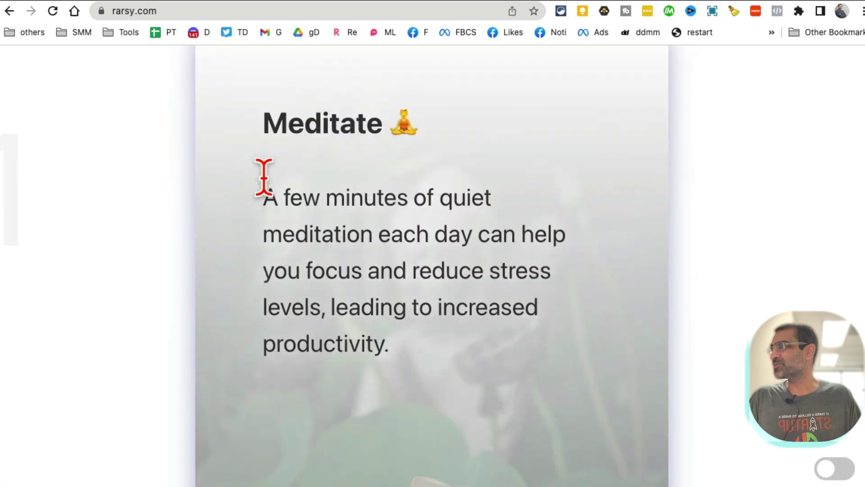
- Try editing the Meditate slide's heading and paragraph, then scroll through the remaining slides
click(396, 121)
drag(419, 121, 392, 120)
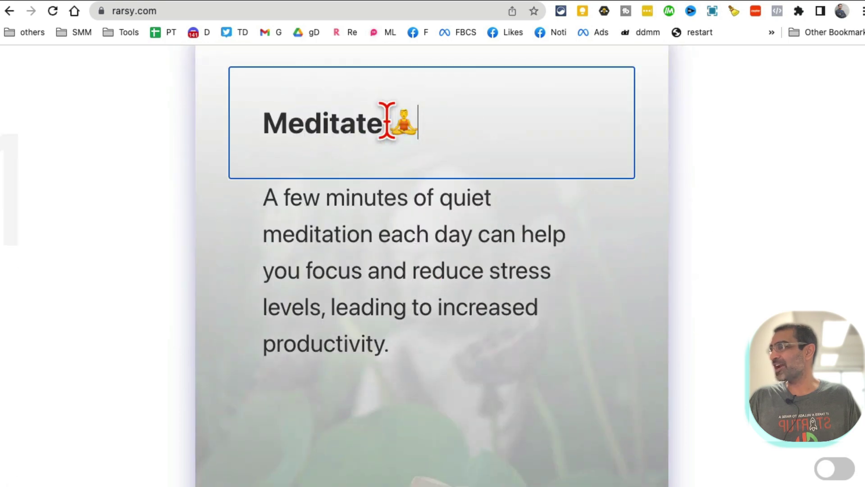
click(386, 121)
text(to)
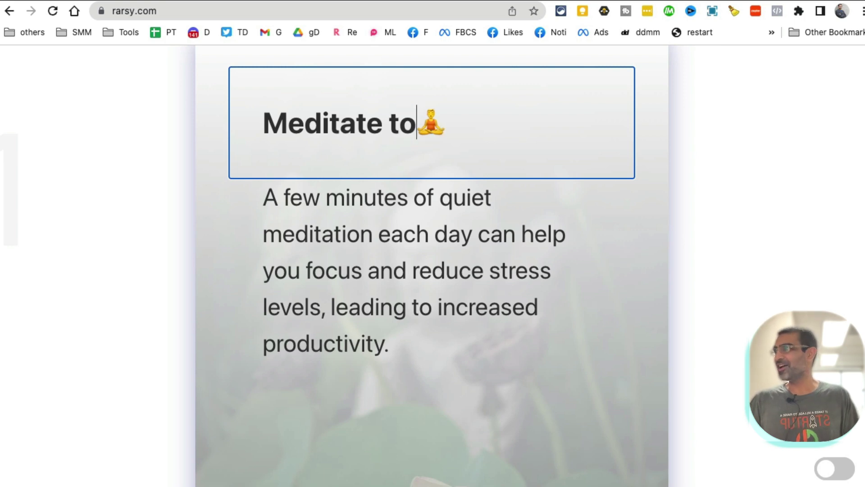
key(BackSpace)
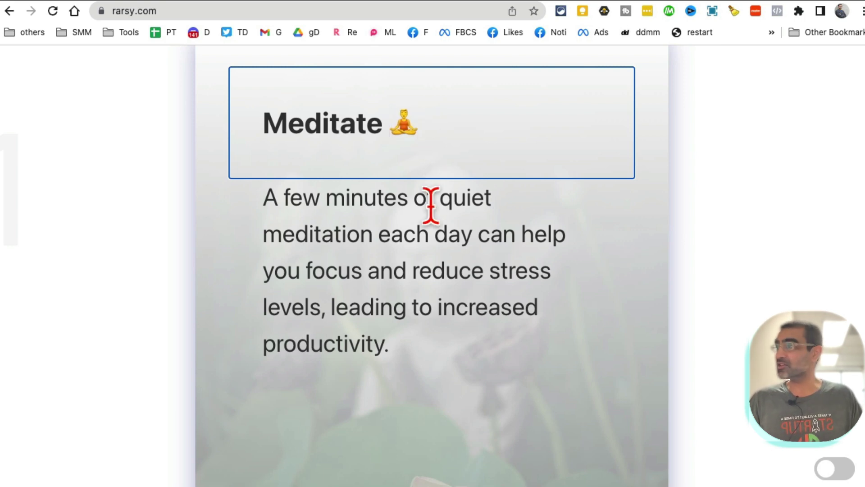
click(430, 207)
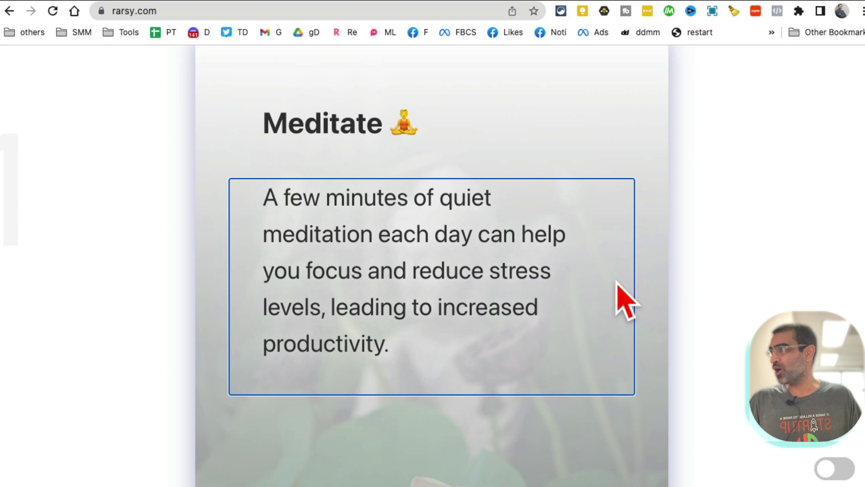
scroll(624, 300, down, 8)
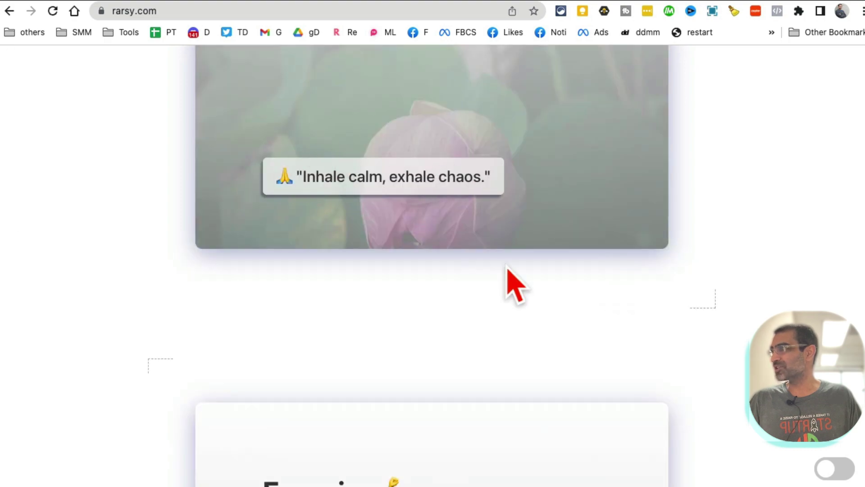
scroll(514, 187, down, 7)
scroll(450, 241, down, 5)
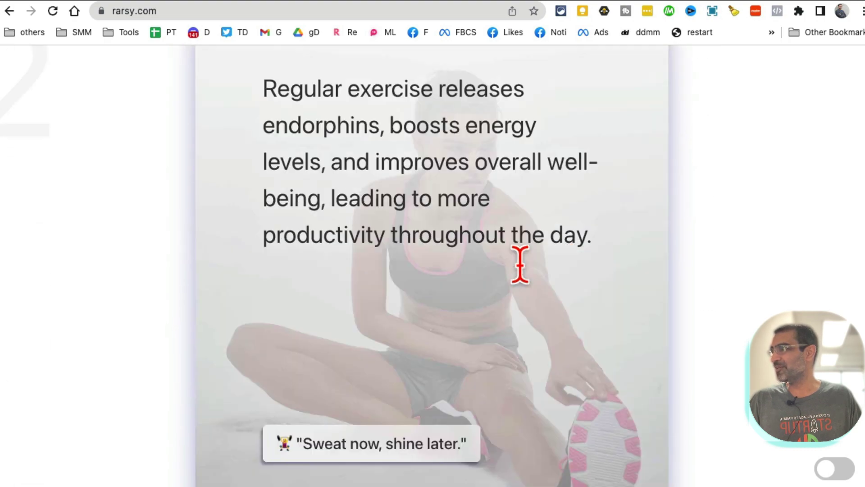
scroll(521, 265, down, 10)
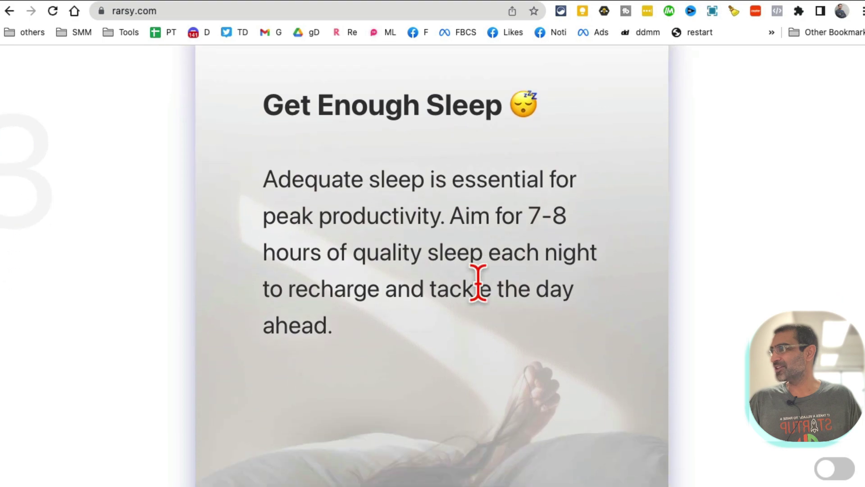
scroll(478, 283, down, 15)
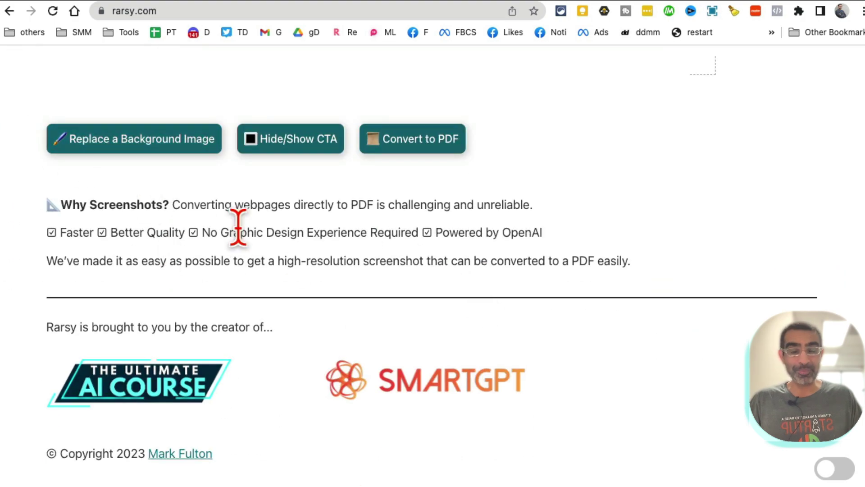
- Try hiding a slide's call-to-action, then cancel the page-number prompt and dismiss the alert
click(288, 143)
click(495, 120)
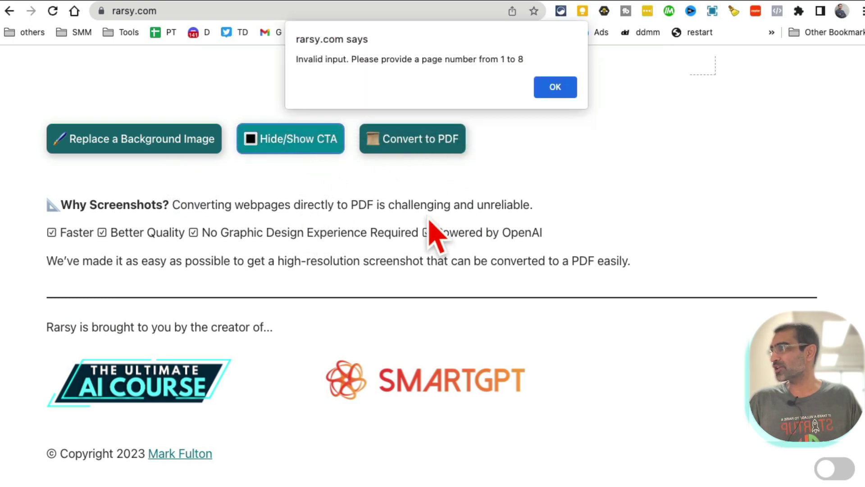
click(552, 90)
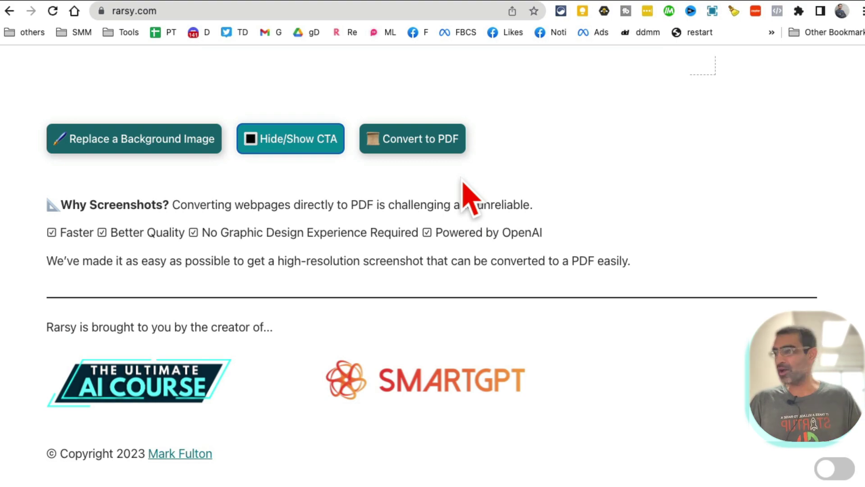
- Scroll back up to the Carousel Topic field, then navigate to brandix.ai
scroll(522, 225, up, 20)
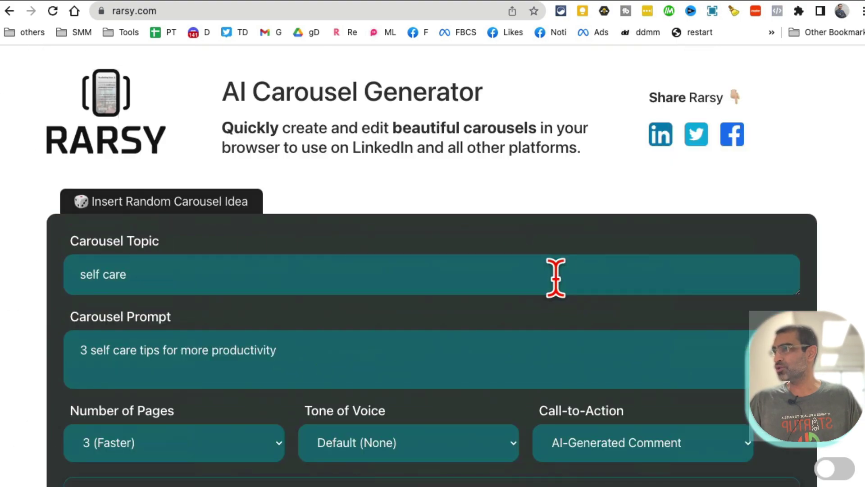
click(556, 277)
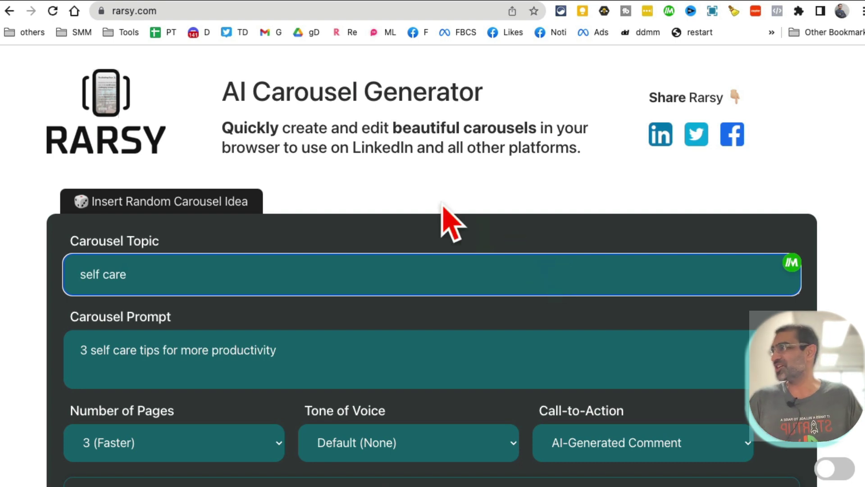
key(super+bracketleft)
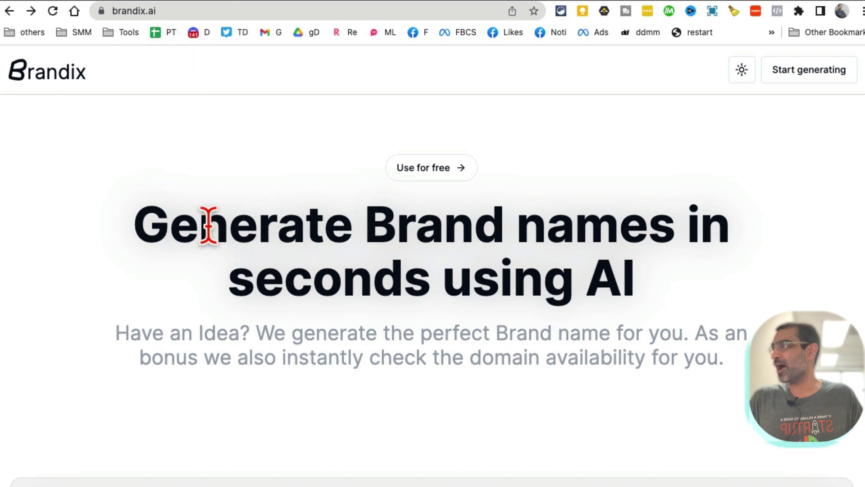
- Open Brandix's name generator and submit the request 'vegan youtube channel'
drag(200, 225, 622, 285)
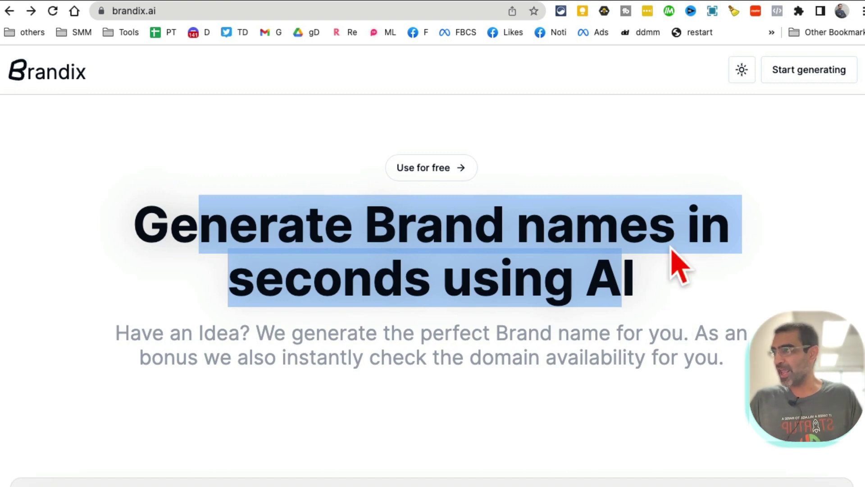
click(459, 168)
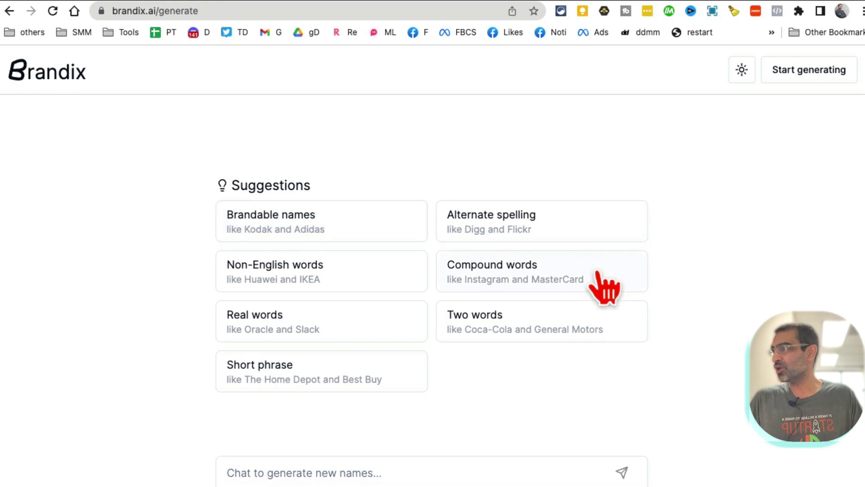
scroll(406, 262, down, 2)
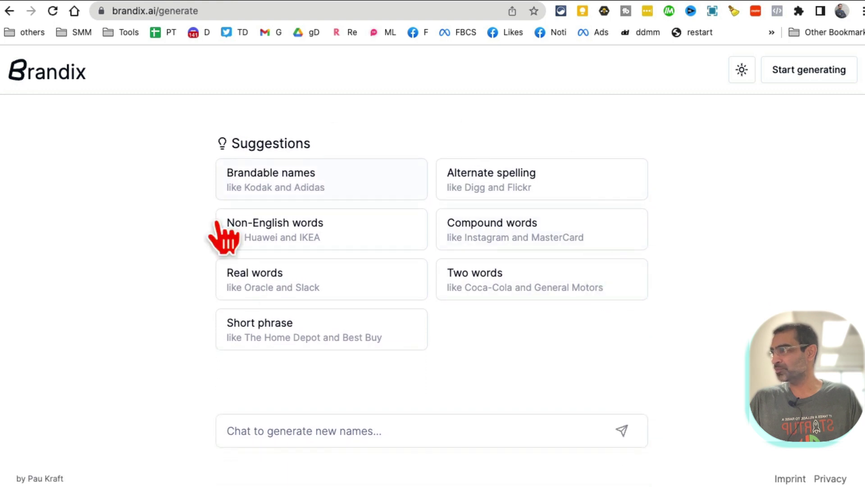
click(327, 427)
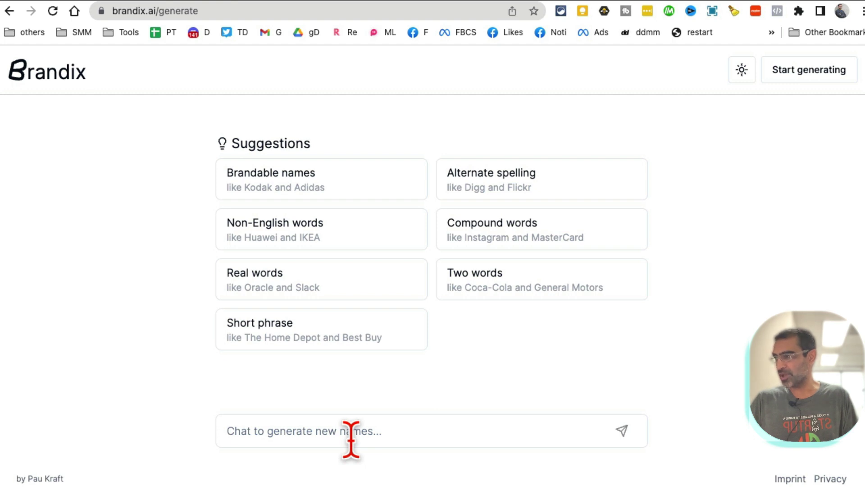
text(nam)
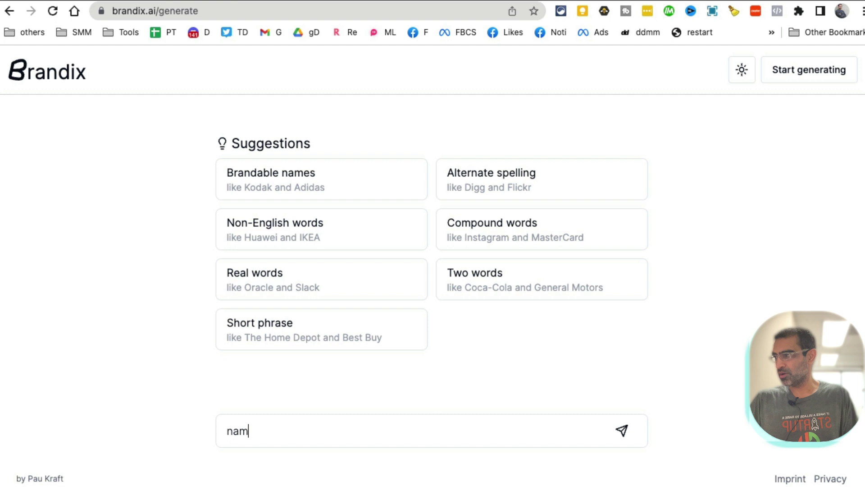
key(BackSpace)
key(BackSpace)
key(BackSpace)
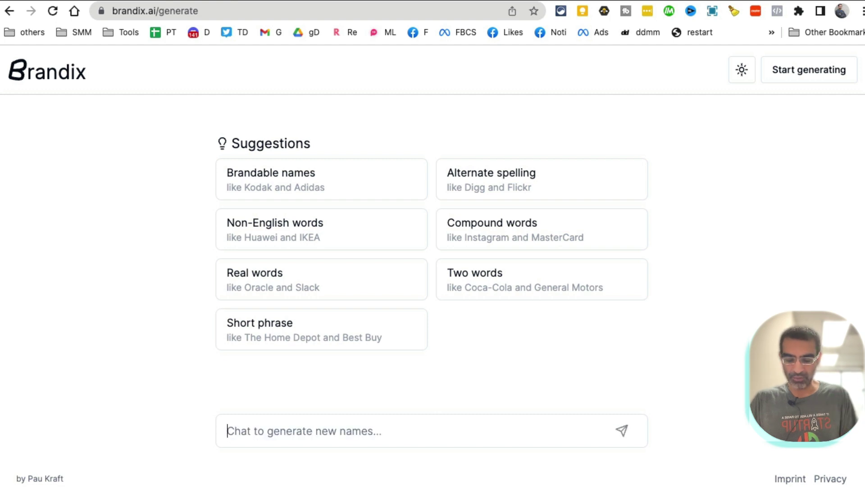
text(vegan youtube channel)
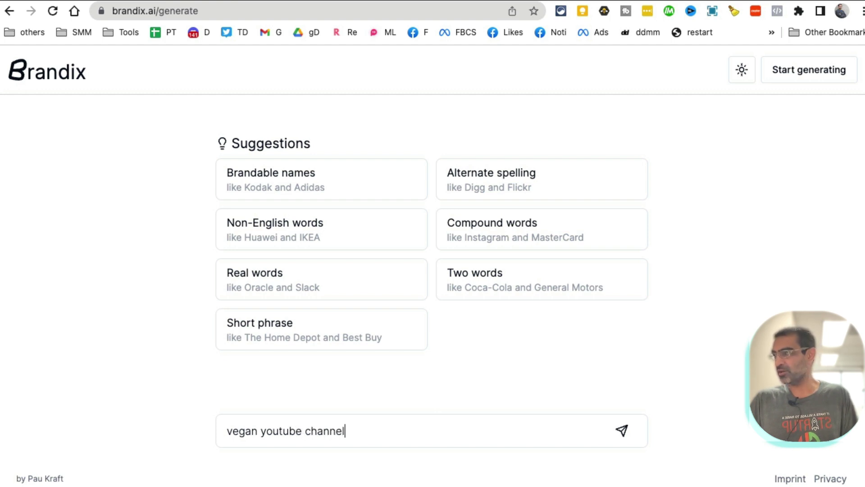
key(Return)
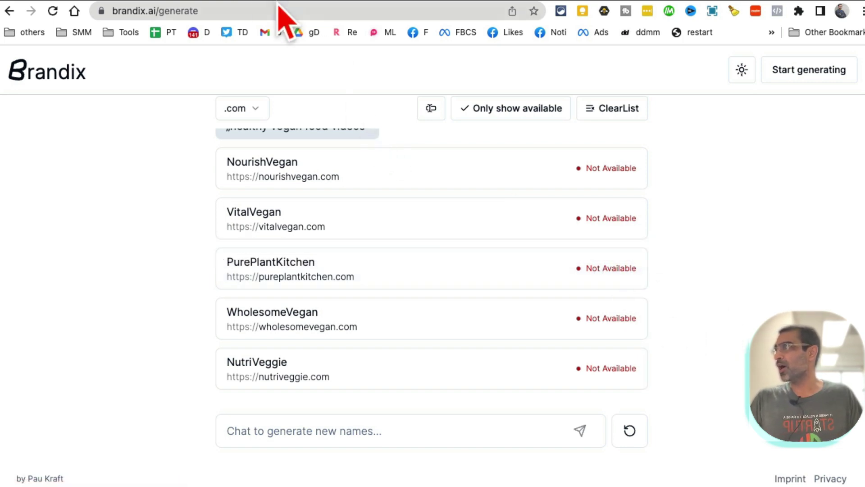
- After reviewing the vegan names and .com checks, switch to the simpleblog.ai tab
click(260, 1)
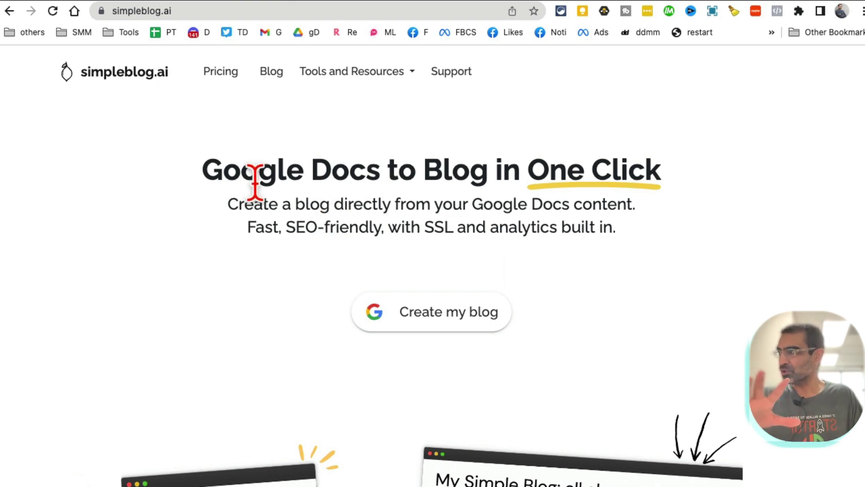
- From SimpleBlog.ai's Tools and Resources list, choose the Funny Tweet Generator
drag(218, 170, 399, 171)
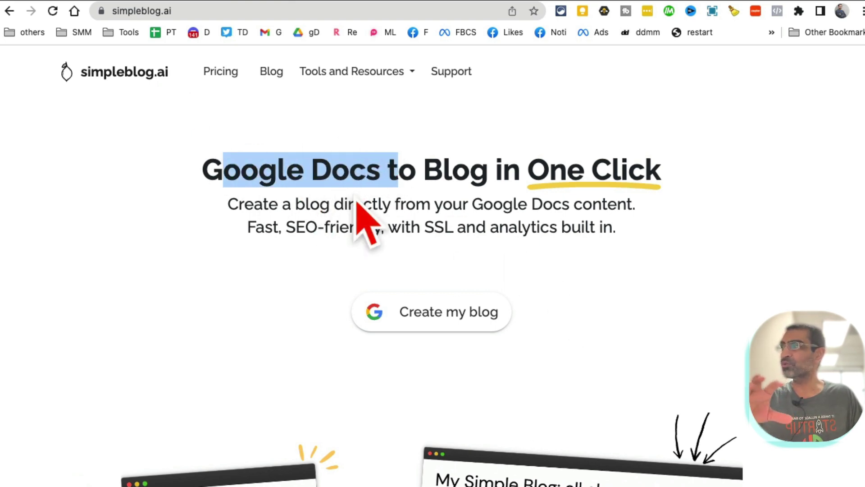
drag(496, 171, 634, 178)
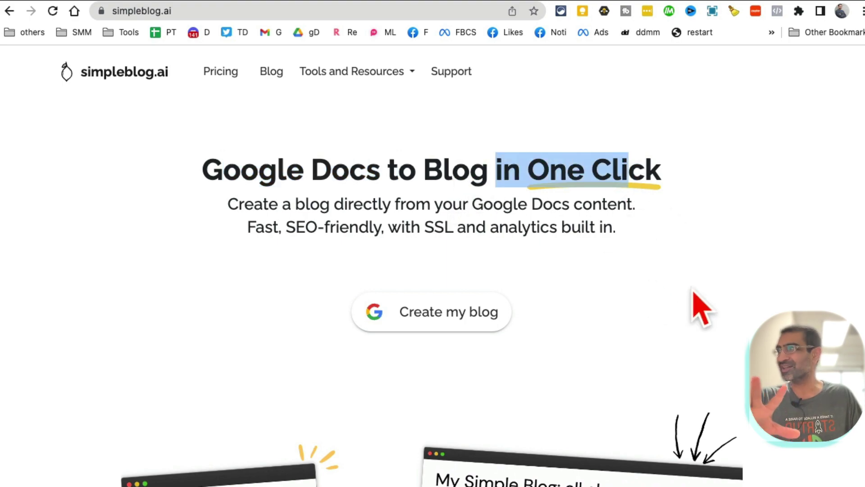
scroll(699, 305, down, 8)
scroll(699, 321, down, 7)
scroll(699, 315, up, 15)
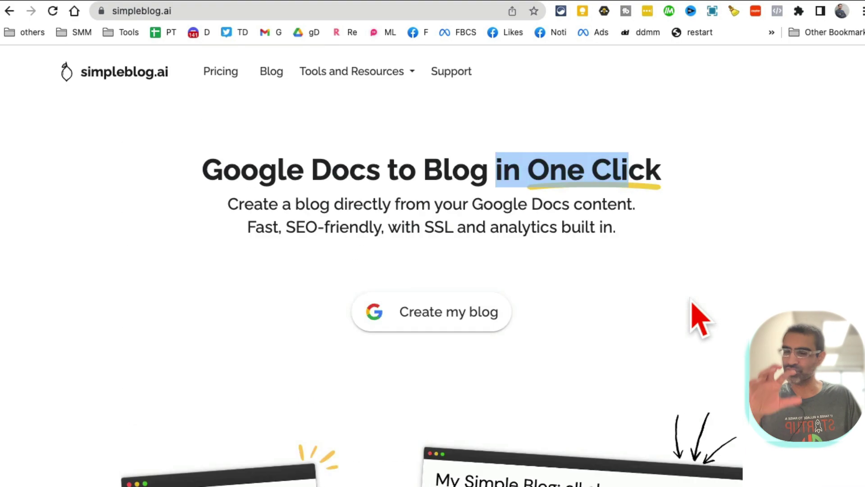
click(374, 77)
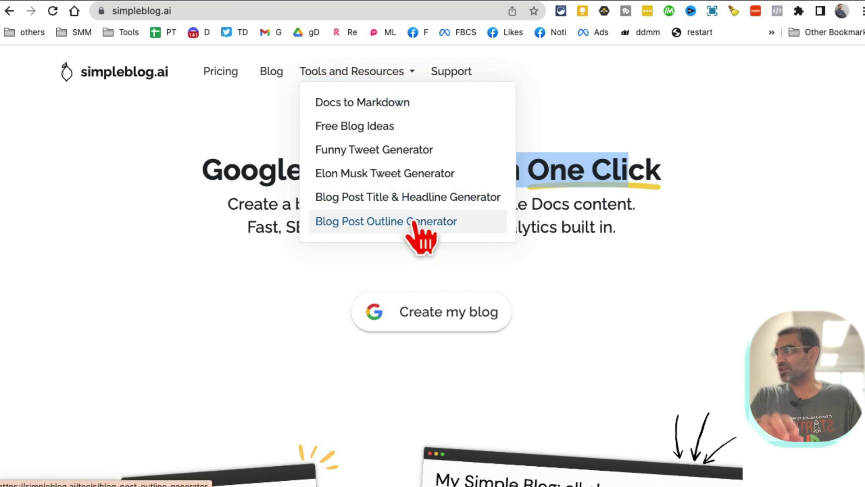
click(393, 151)
- Generate a funnier version of the Vision Pro headset tweet
scroll(639, 298, down, 1)
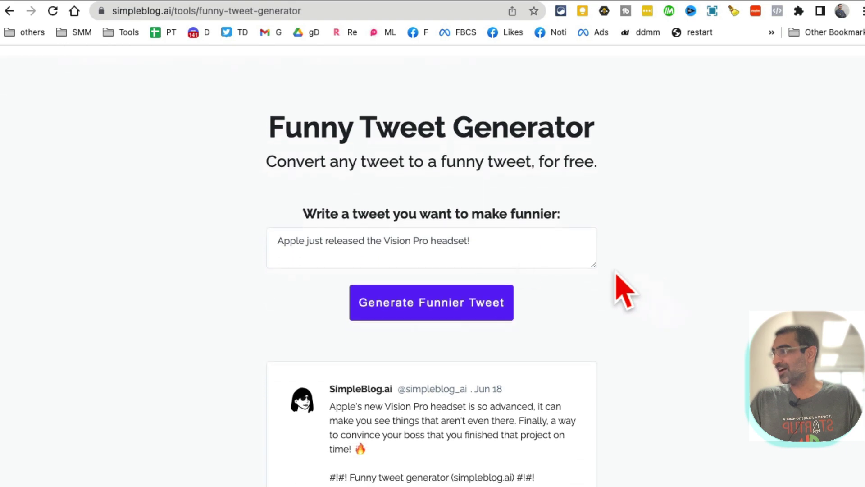
click(394, 242)
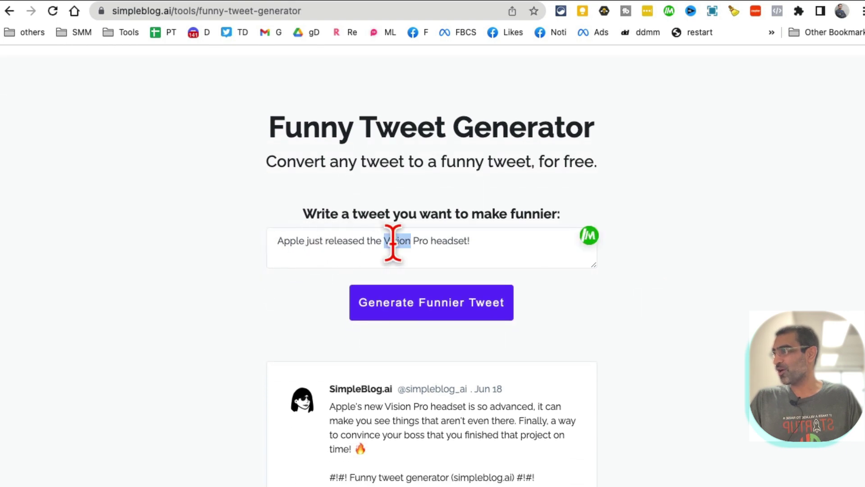
double_click(451, 242)
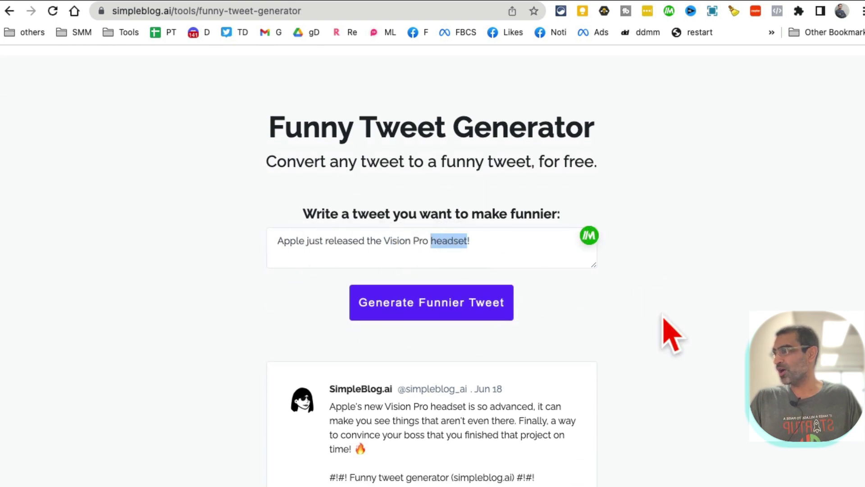
scroll(666, 332, down, 2)
click(441, 211)
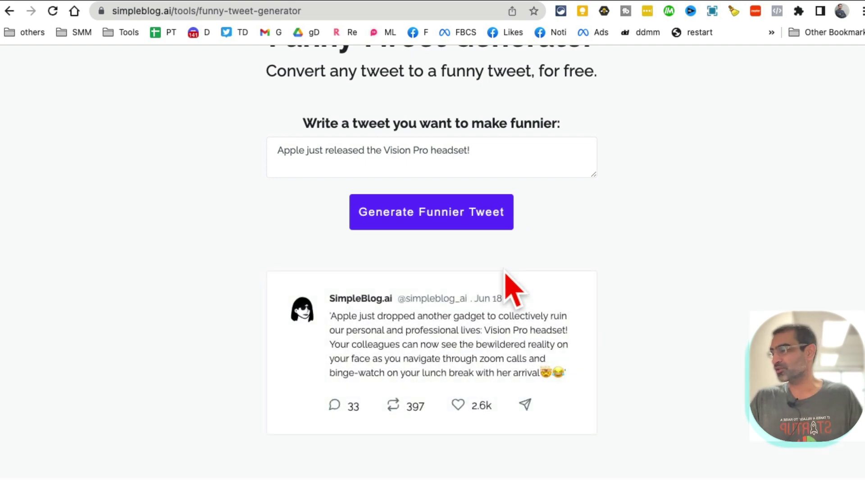
- Highlight the resulting joke tweet and reopen the Tools and Resources list
drag(580, 381, 309, 338)
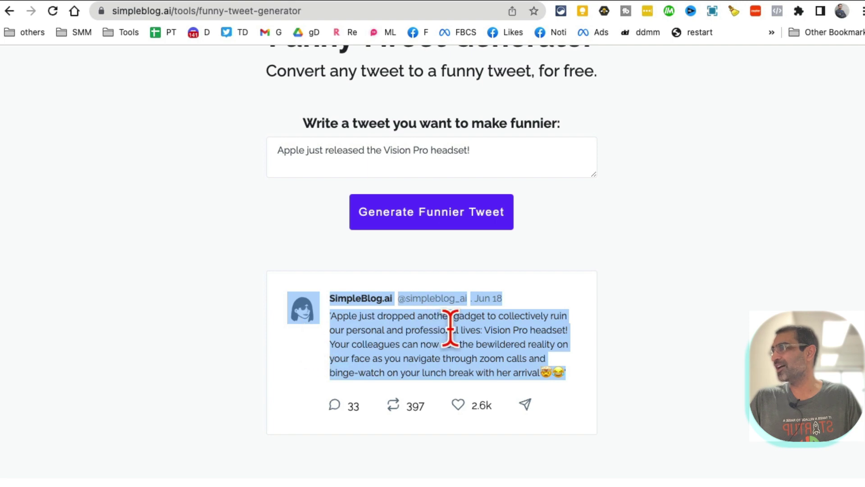
scroll(581, 270, up, 3)
click(365, 74)
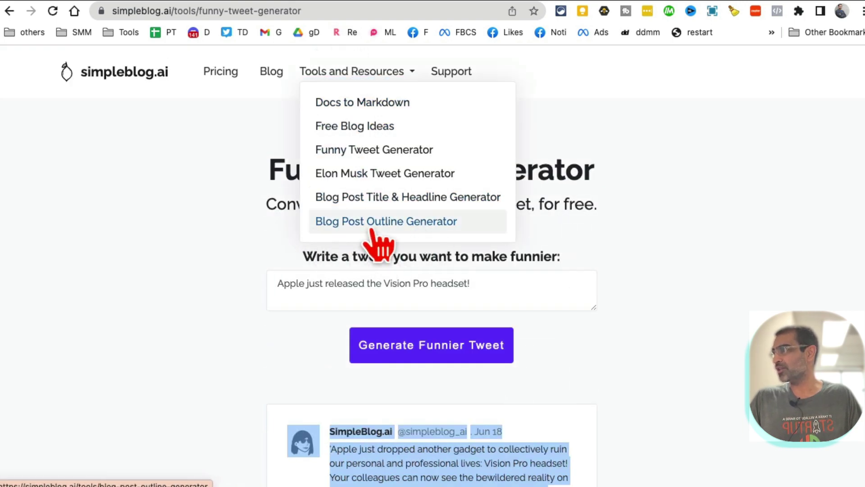
- Generate blog title ideas for 'productivity tips' in the Title & Headline Generator
click(413, 205)
click(467, 283)
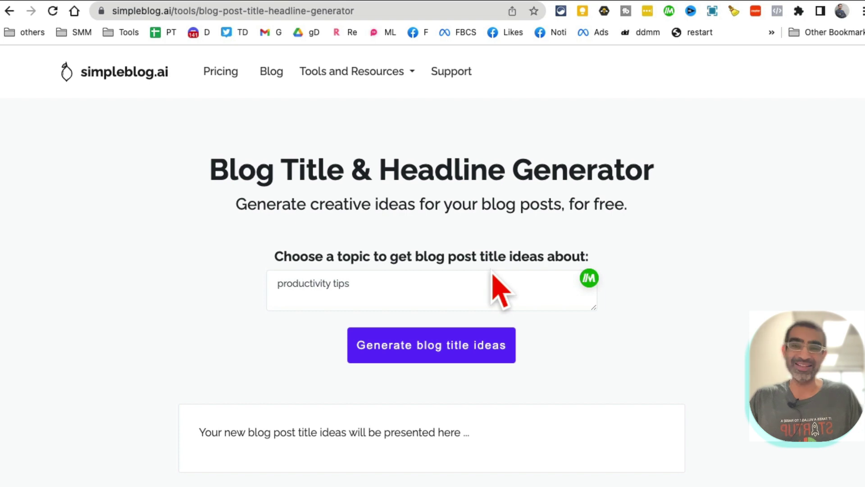
click(466, 357)
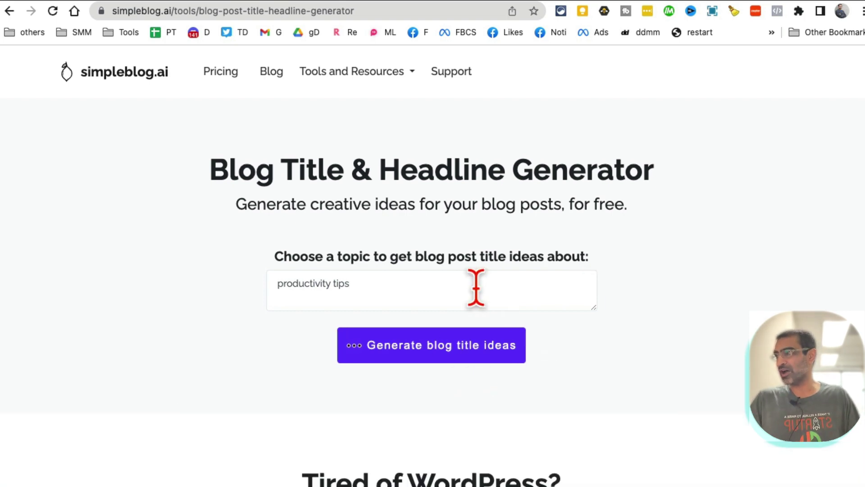
scroll(638, 361, down, 3)
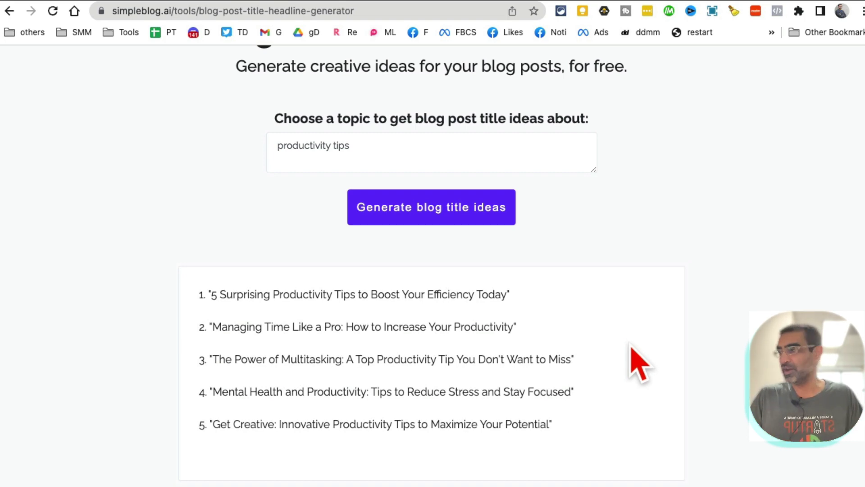
scroll(623, 383, down, 2)
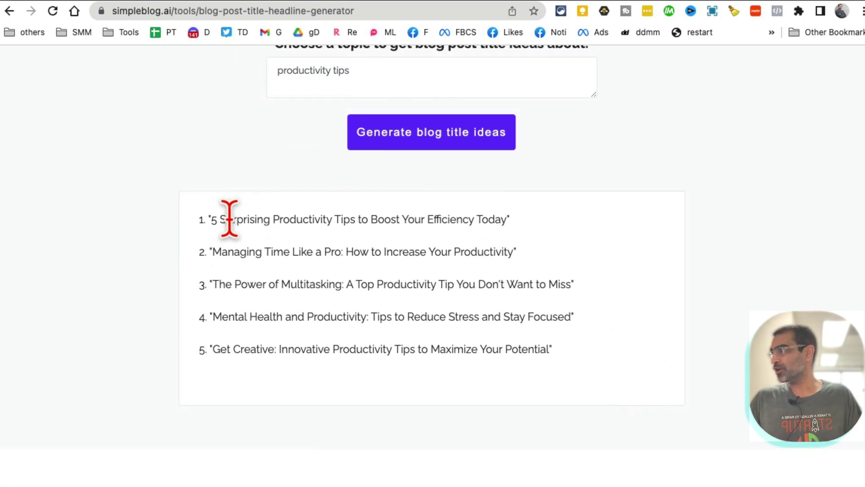
- Highlight the suggested titles, ending with the full first title selected
drag(209, 220, 477, 218)
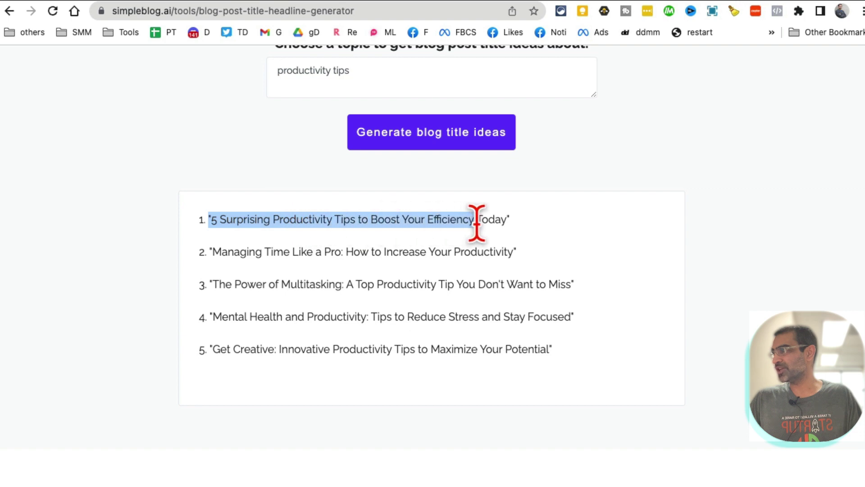
click(214, 251)
drag(215, 251, 467, 252)
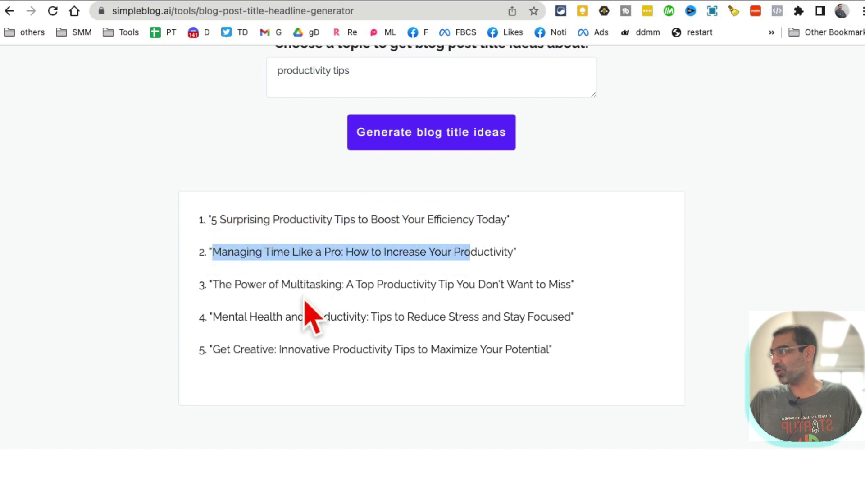
drag(226, 284, 331, 282)
click(336, 283)
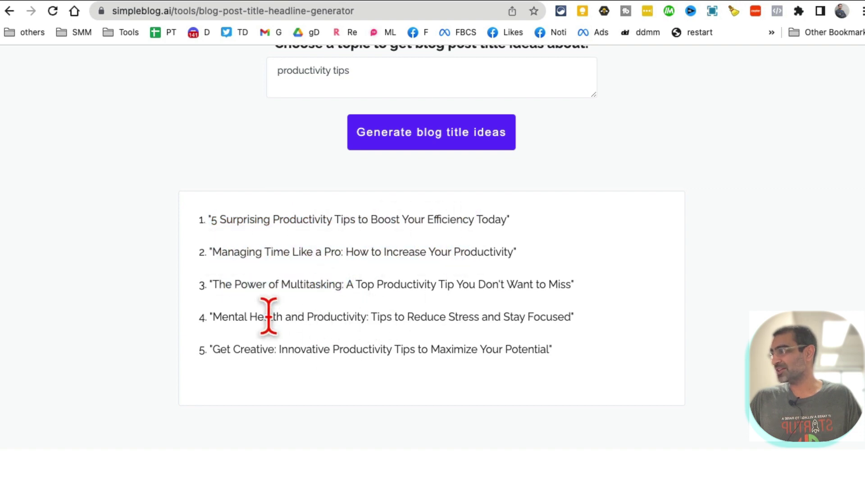
drag(212, 221, 507, 220)
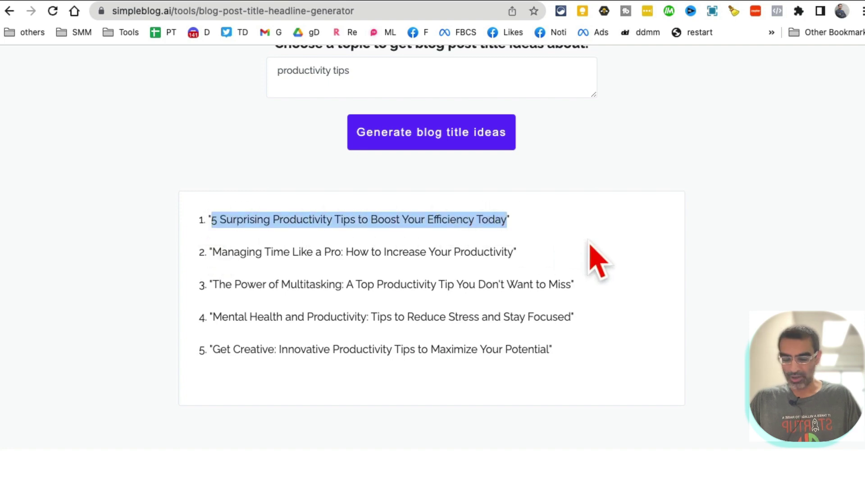
- Copy '5 Surprising Productivity Tips to Boost Your Efficiency Today' and open Tools and Resources
scroll(595, 259, up, 5)
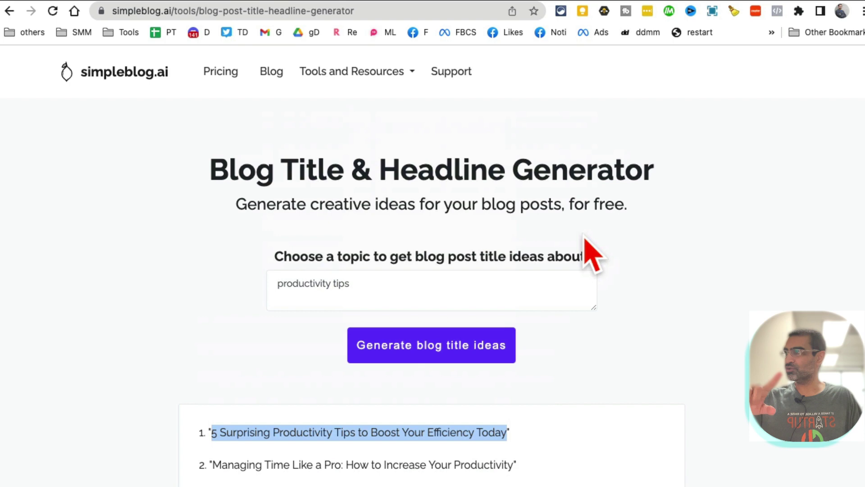
scroll(532, 286, down, 3)
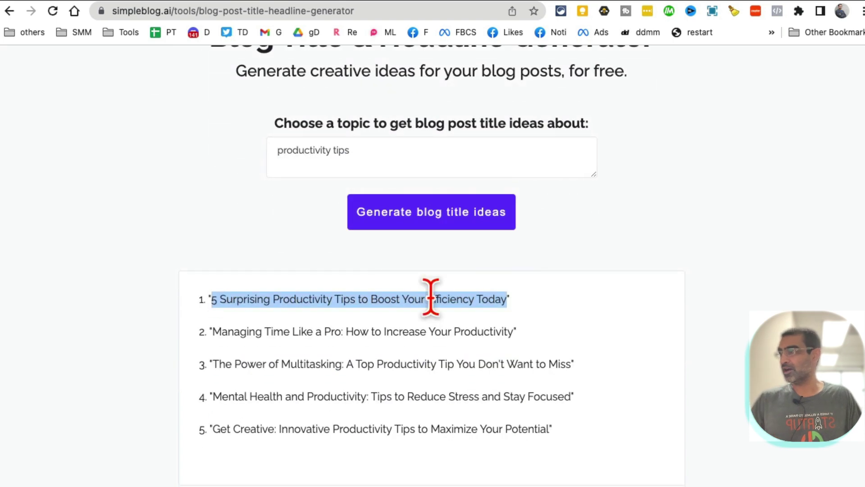
right_click(425, 298)
click(451, 327)
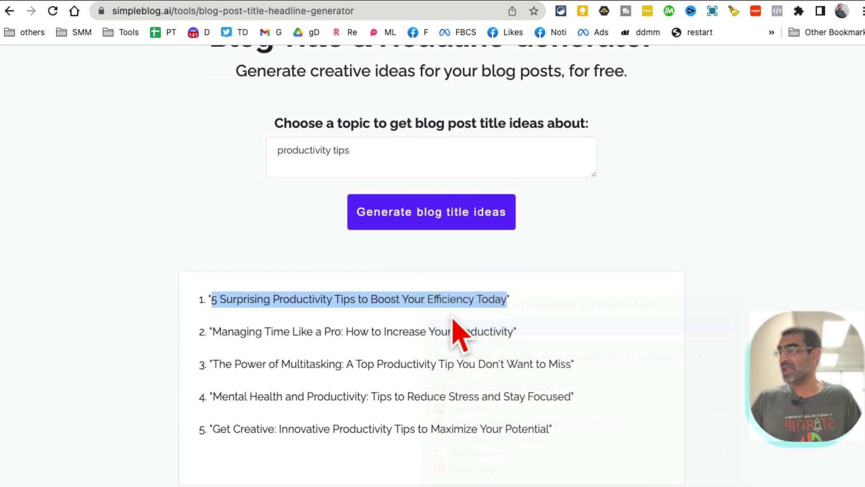
scroll(458, 332, up, 3)
click(353, 76)
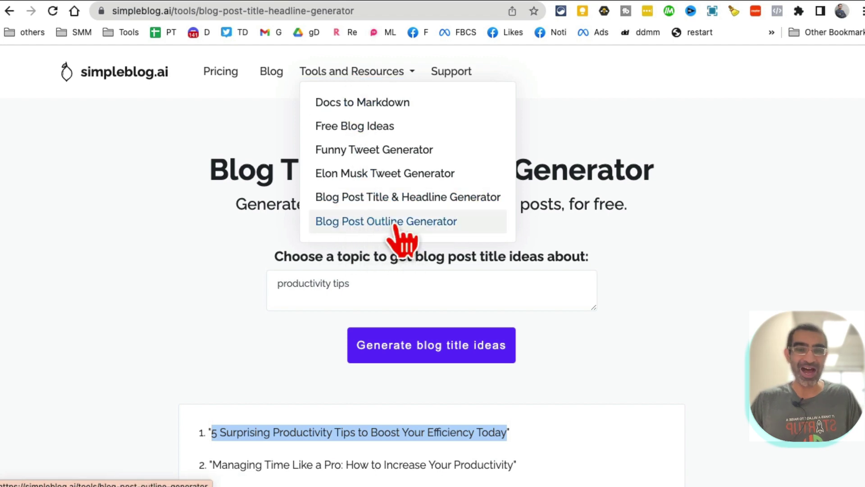
- Paste the copied productivity title into the Blog Post Outline Generator and generate an outline
click(440, 224)
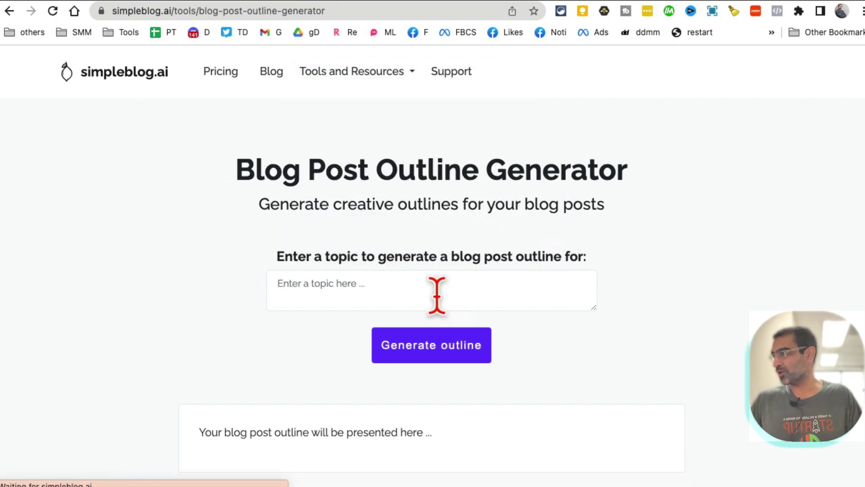
click(420, 293)
key(super+v)
scroll(653, 342, down, 4)
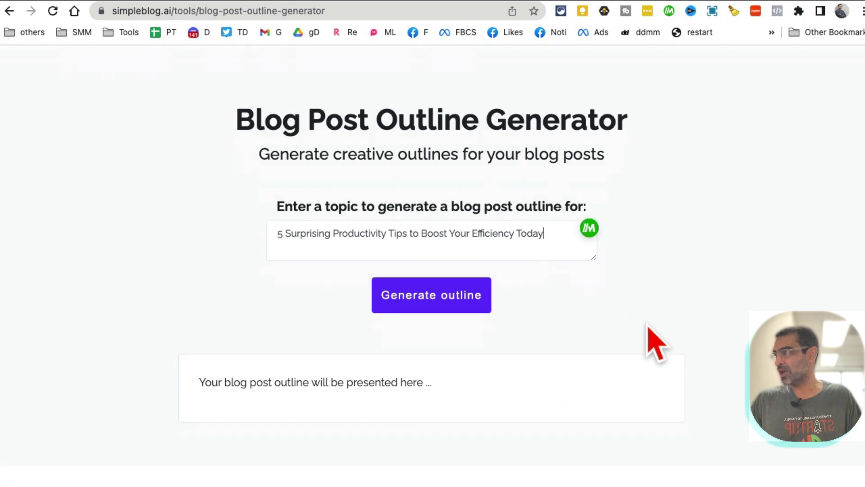
click(451, 185)
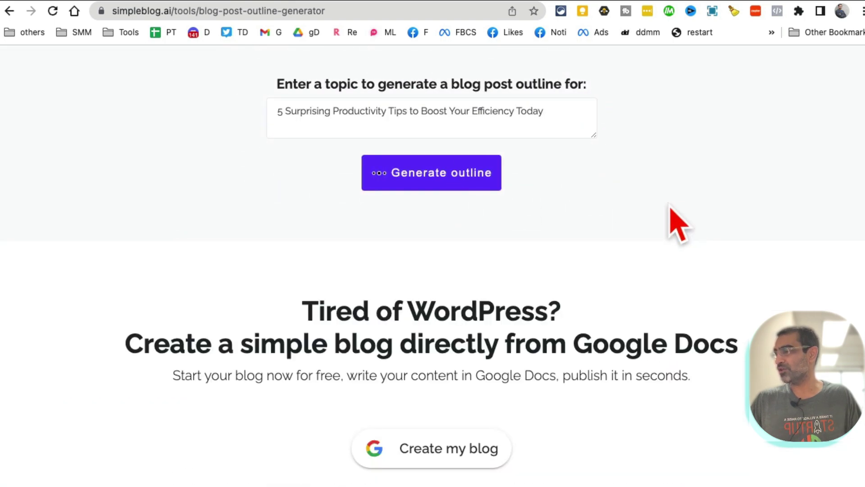
- Review the outline's introduction, five tips and conclusion
scroll(686, 226, down, 1)
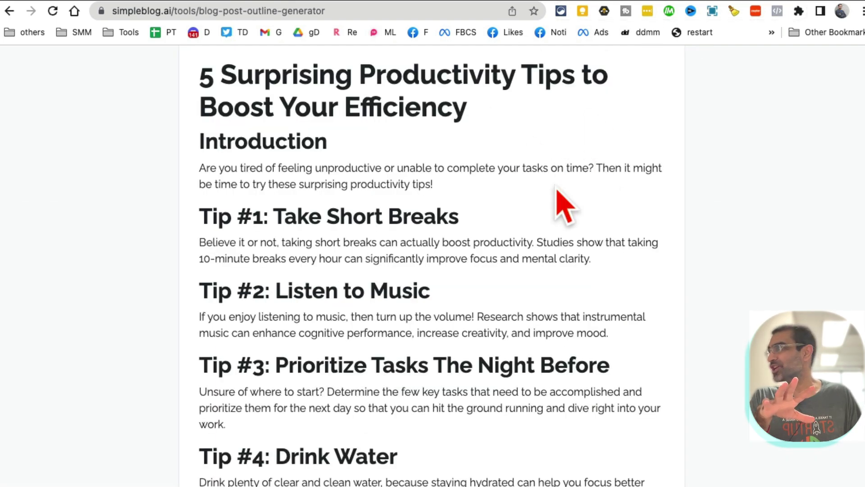
drag(192, 84, 506, 309)
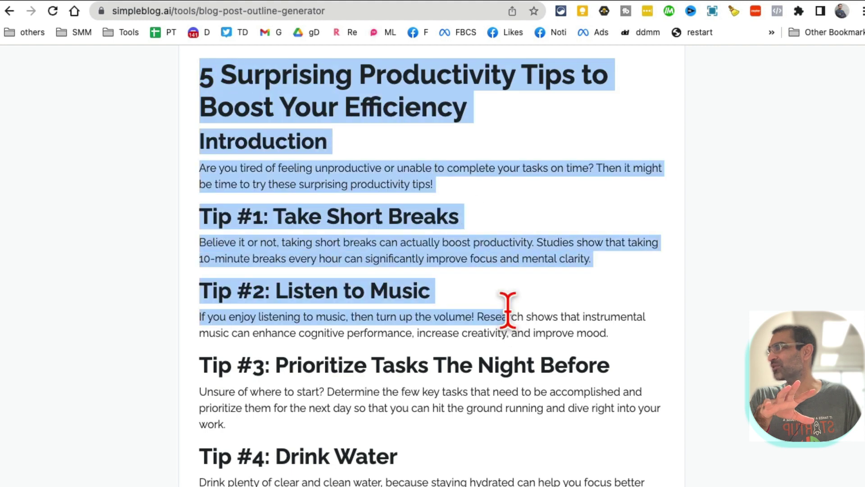
scroll(513, 320, down, 1)
scroll(511, 315, down, 6)
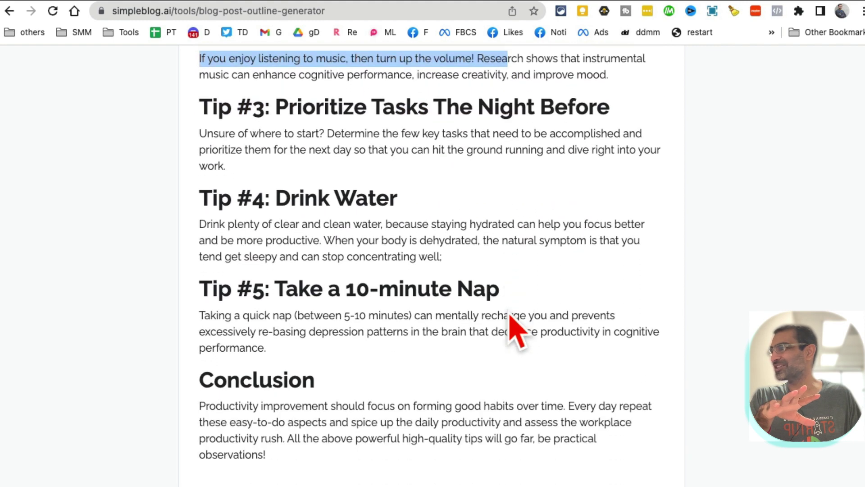
scroll(509, 315, down, 1)
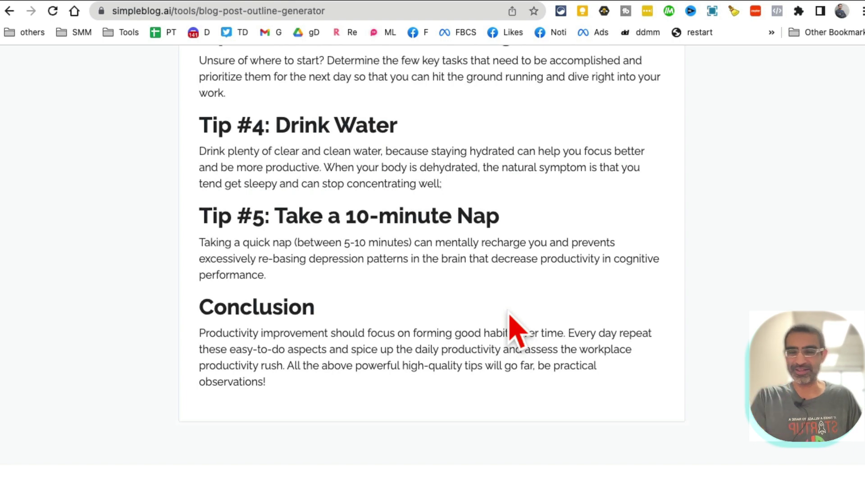
scroll(510, 318, up, 4)
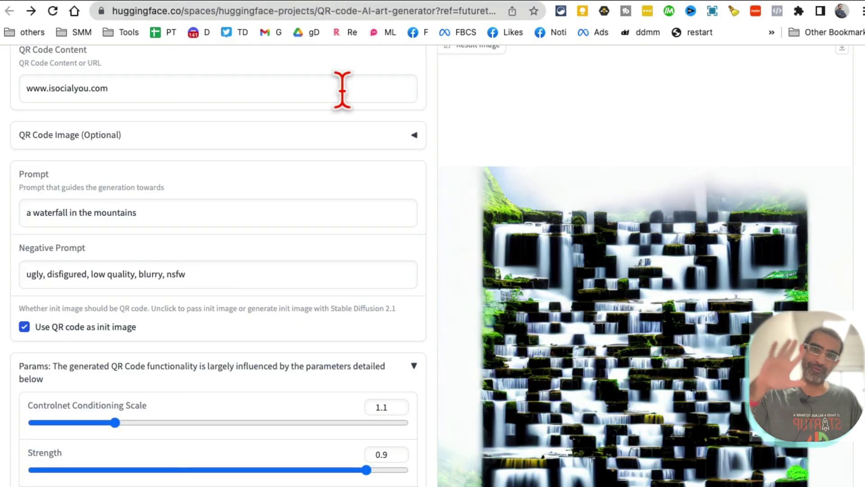
- Show the Hugging Face QR Code AI Art Generator page, highlighting its title
scroll(472, 267, up, 6)
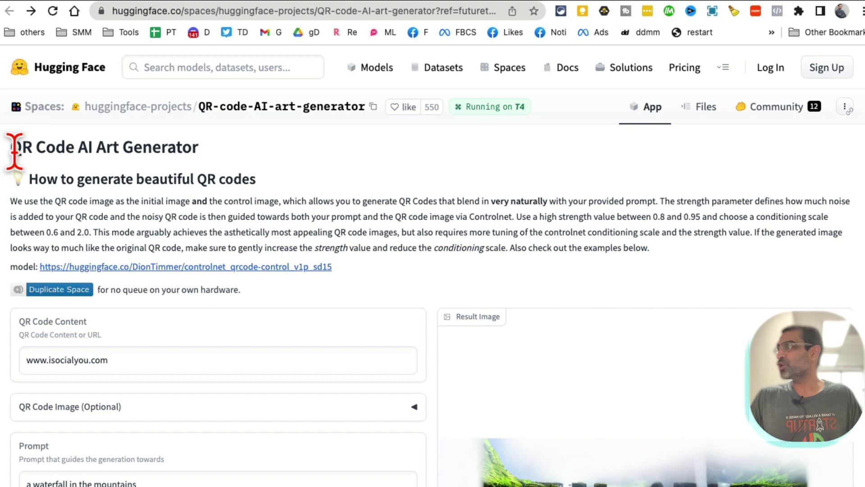
drag(183, 147, 92, 148)
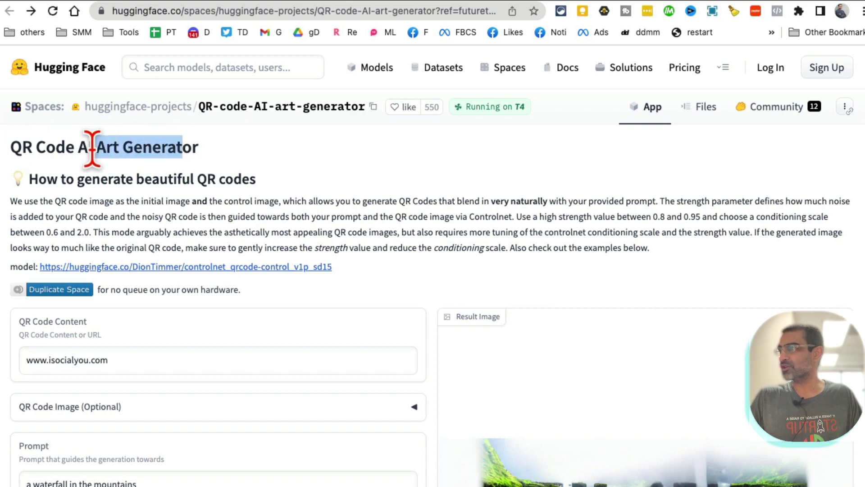
scroll(548, 230, down, 10)
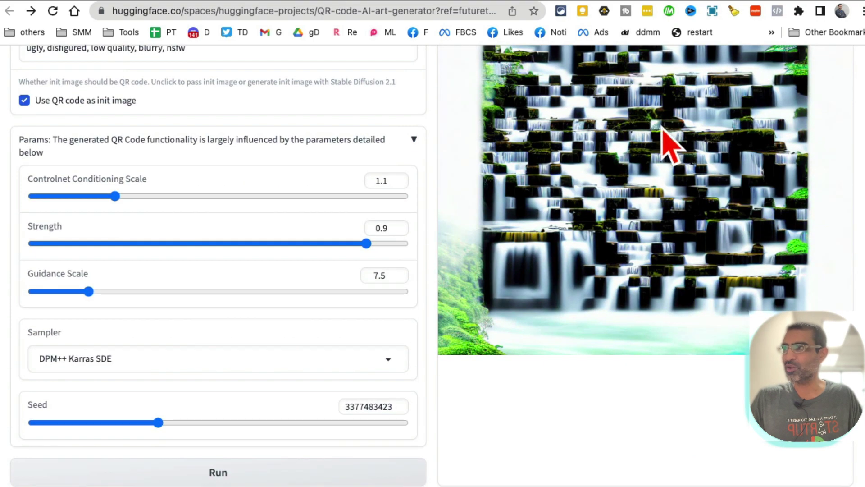
scroll(631, 202, up, 2)
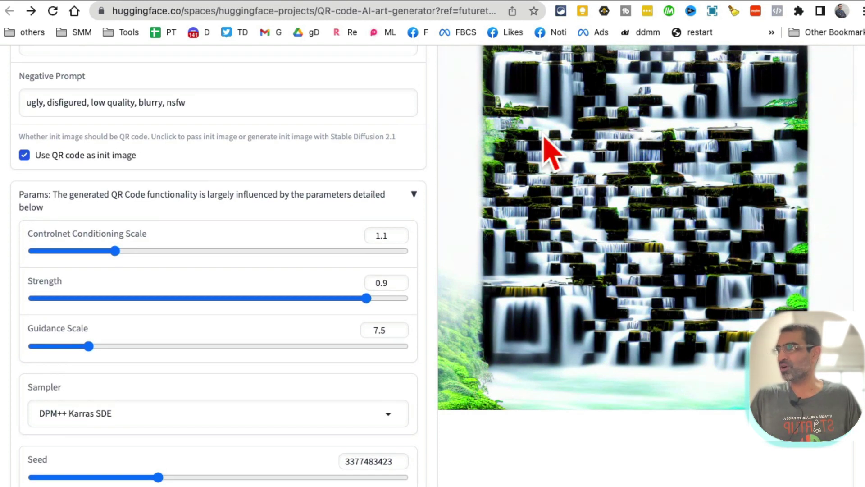
scroll(623, 247, up, 3)
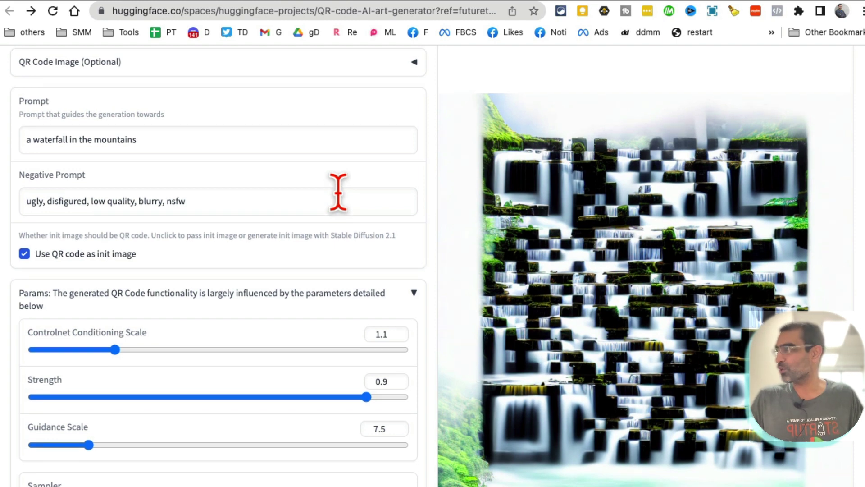
scroll(338, 193, up, 5)
scroll(338, 192, up, 1)
click(151, 180)
drag(150, 180, 20, 179)
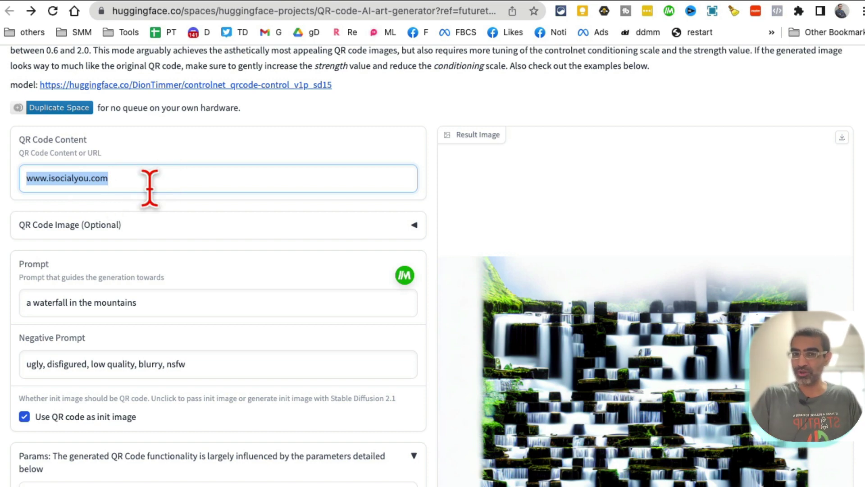
scroll(129, 266, down, 1)
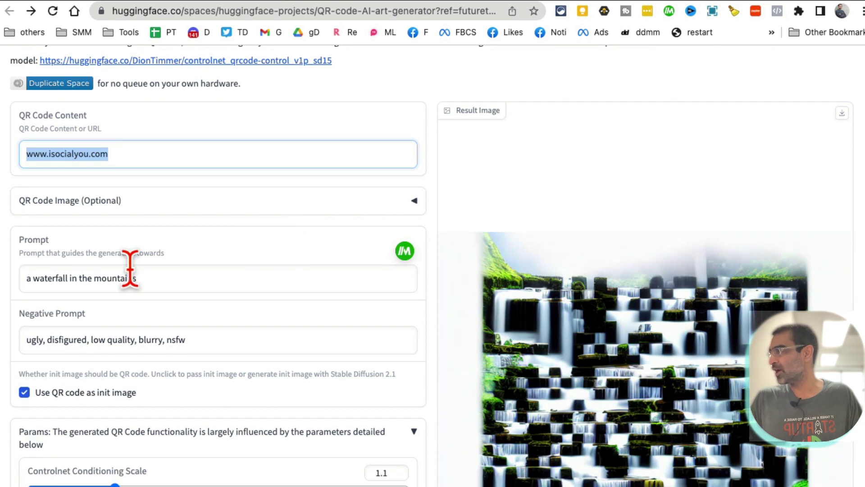
drag(185, 279, 30, 279)
scroll(193, 277, down, 3)
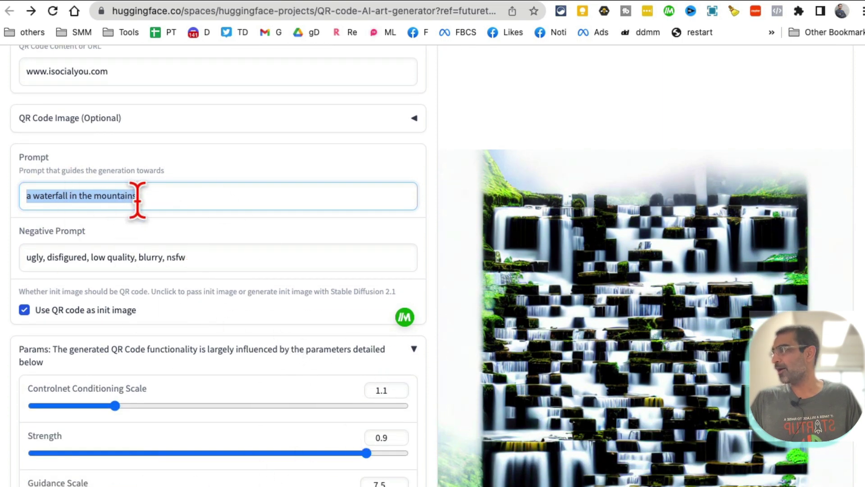
click(54, 195)
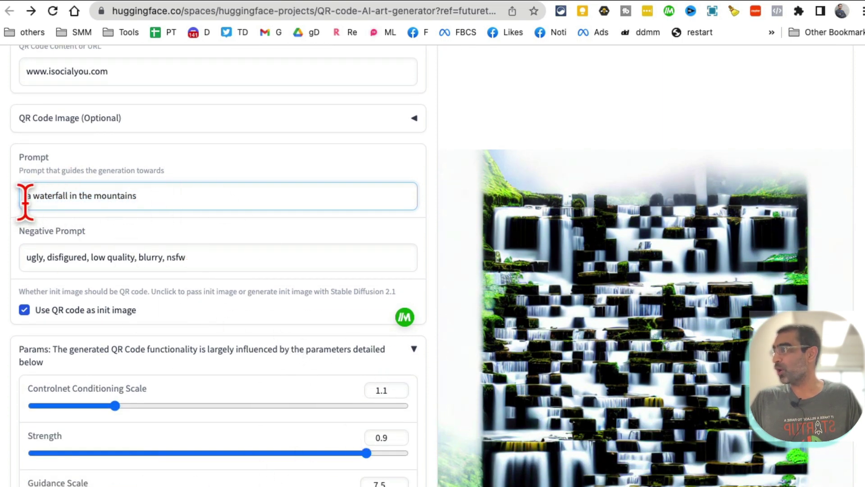
scroll(715, 329, down, 3)
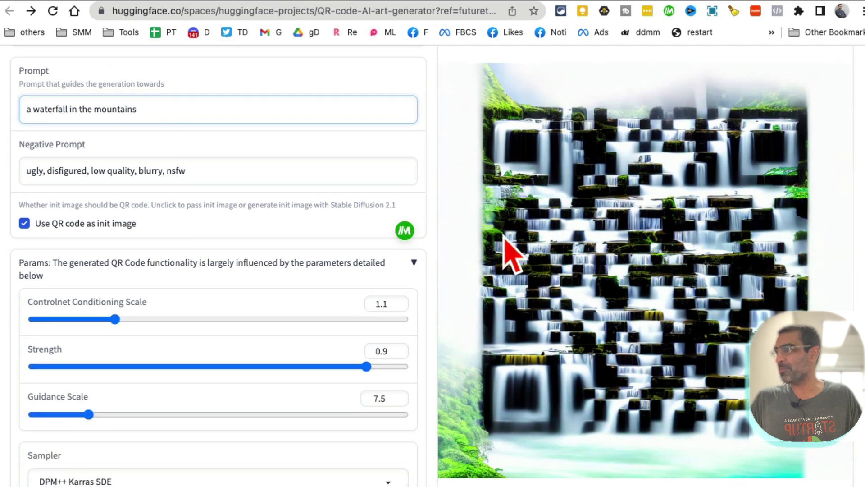
triple_click(242, 171)
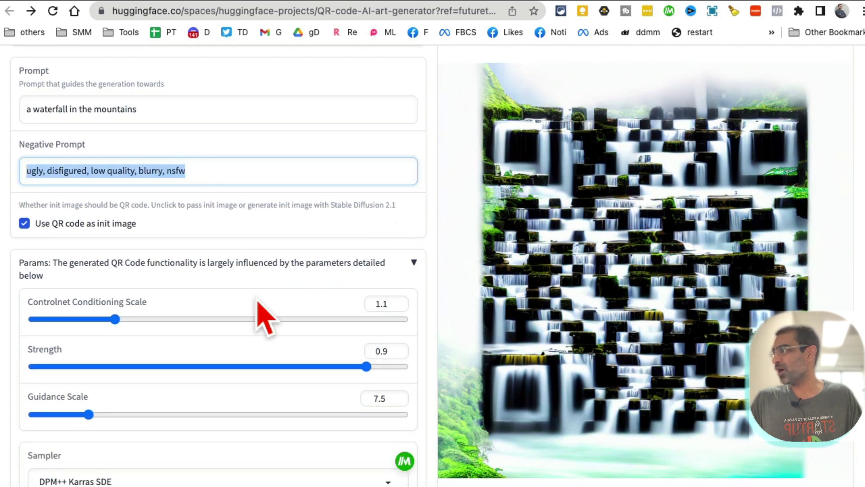
scroll(259, 302, down, 2)
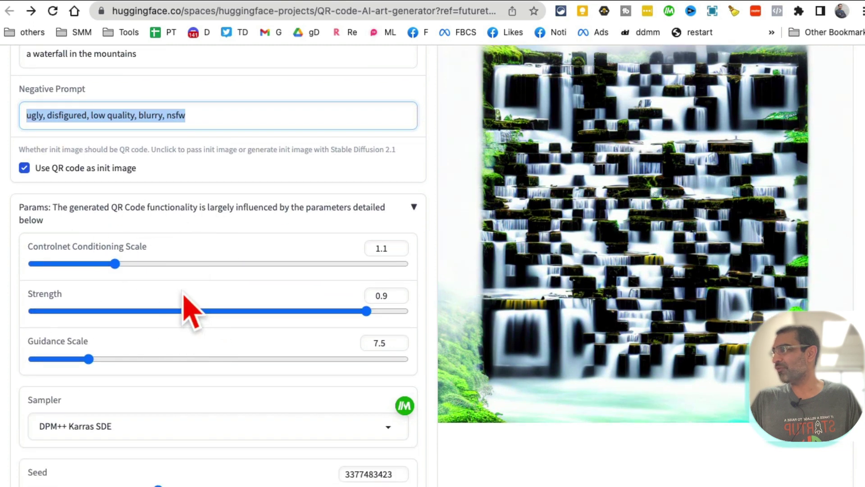
scroll(248, 320, down, 4)
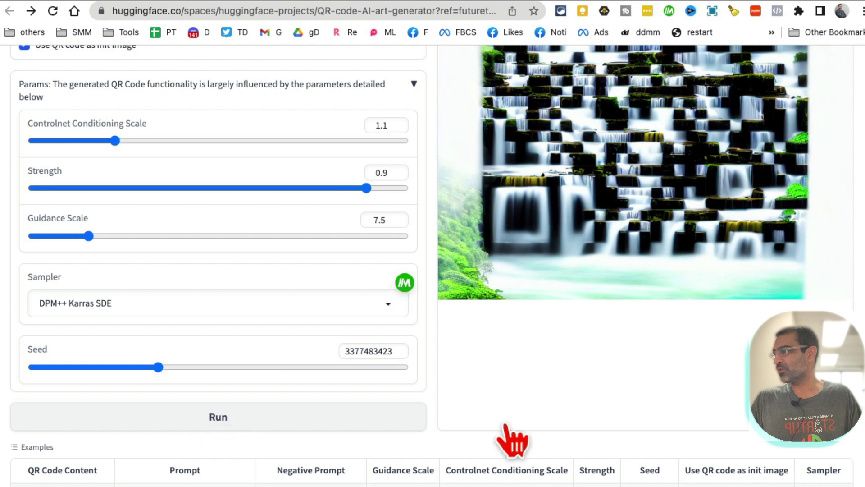
scroll(736, 426, up, 4)
scroll(731, 413, up, 1)
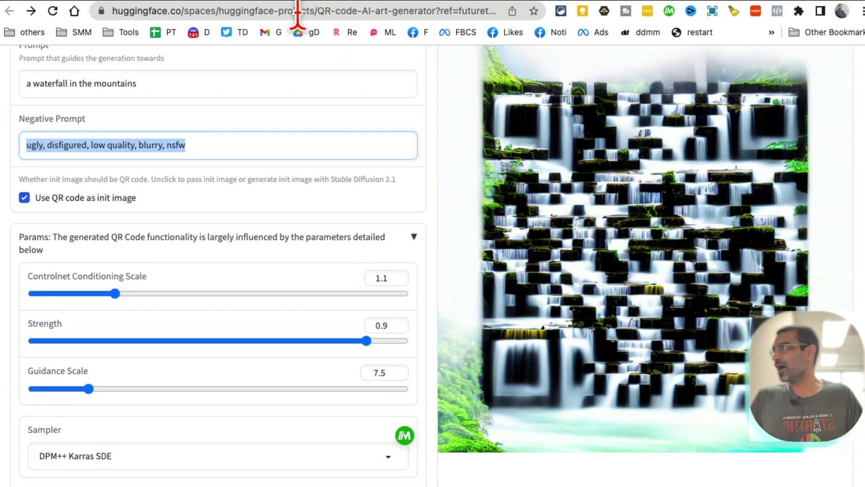
scroll(151, 92, up, 1)
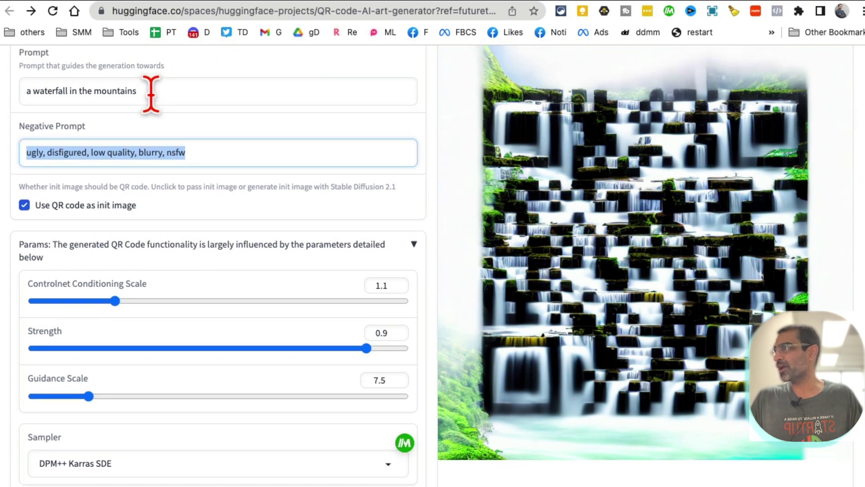
scroll(156, 93, up, 8)
scroll(312, 99, down, 1)
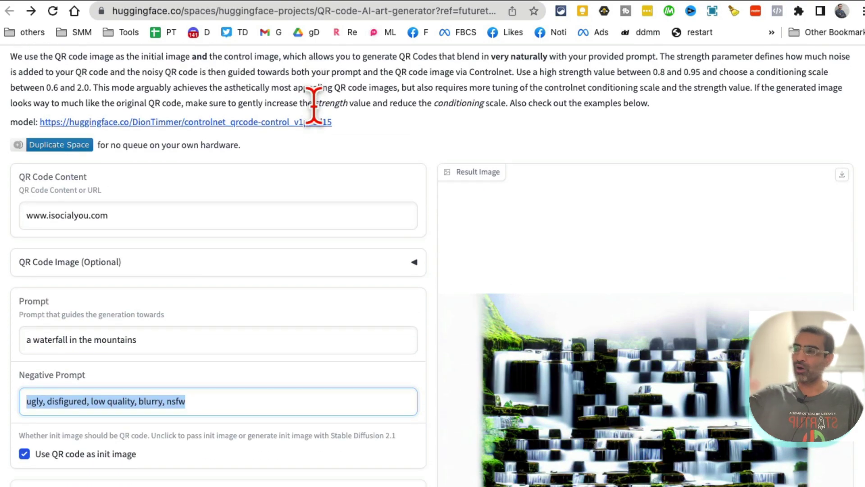
scroll(316, 110, down, 4)
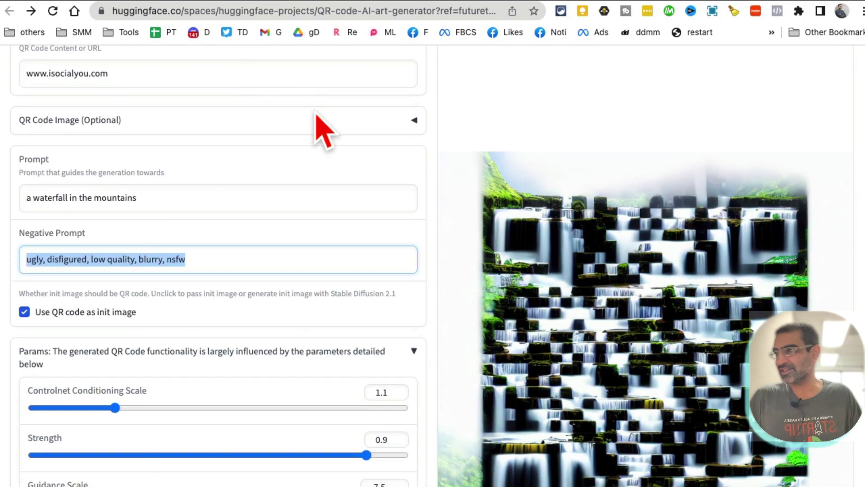
scroll(316, 127, down, 2)
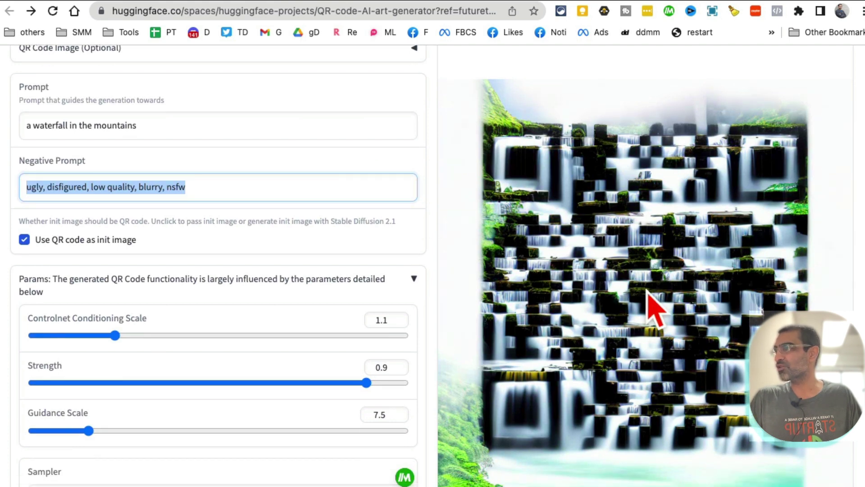